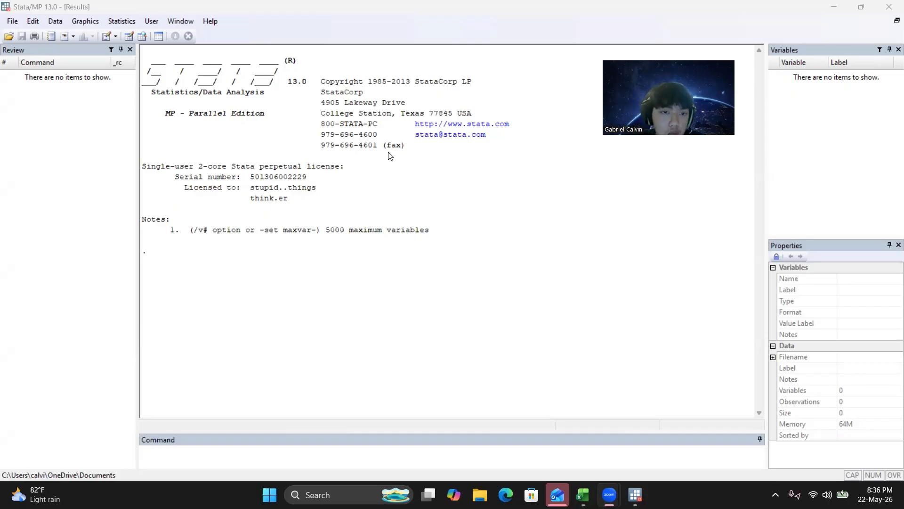
Switch to the Data Rasio Saham Share workbook in Excel and copy the EFA sheet data from the PER header through the last cell.
left_click(582, 494)
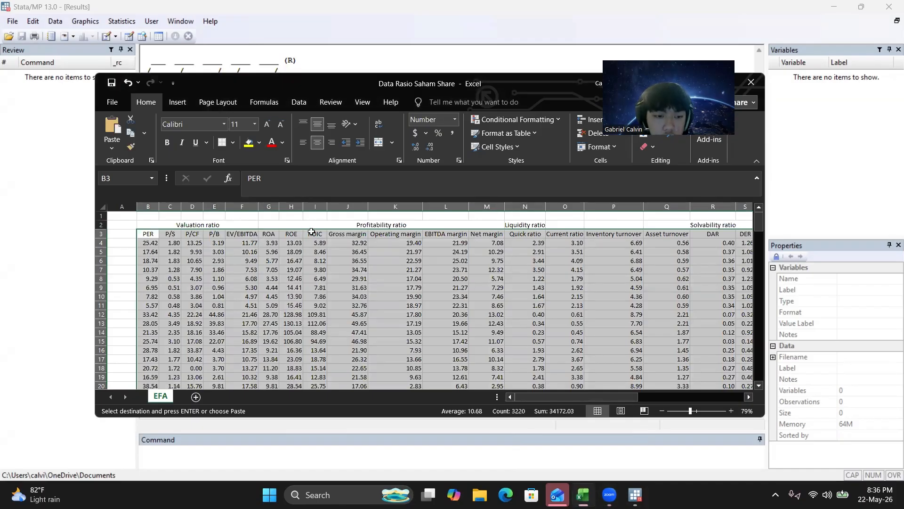
key("ctrl+q")
left_click(373, 262)
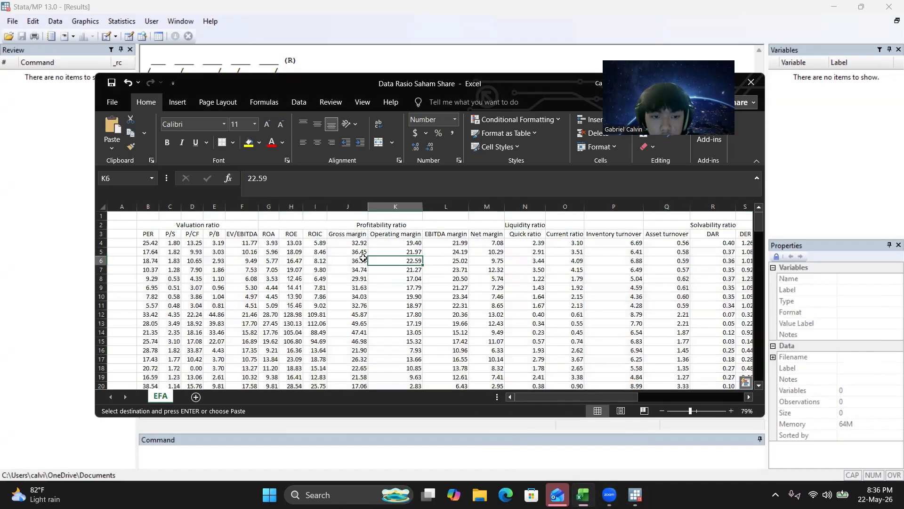
left_click(158, 232)
key("ctrl+shift+End")
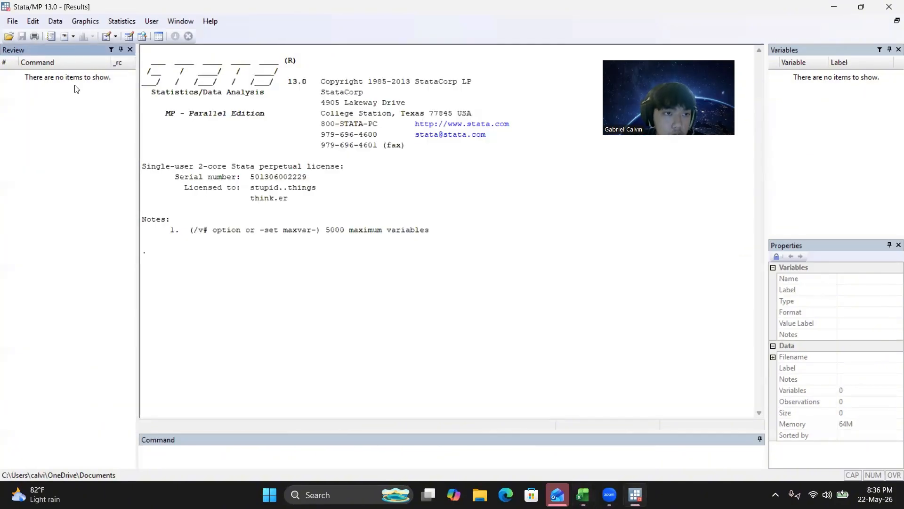
Switch back to Stata and paste the copied ratios into the Data Editor with the first row as variable names, then close the editor.
left_click(76, 89)
left_click(130, 36)
key("ctrl+v")
left_click(424, 284)
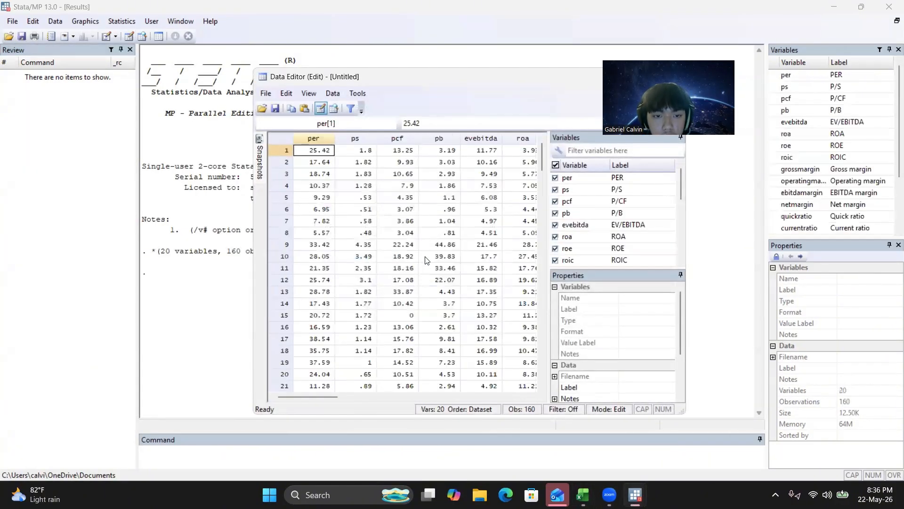
left_click_drag(534, 88, 404, 88)
left_click(542, 79)
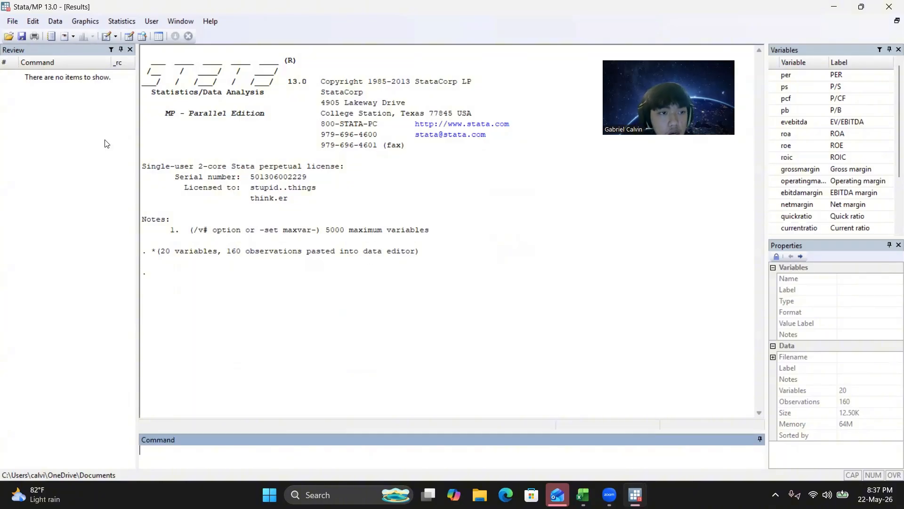
Begin a formatted log in the EFA file in Downloads, overwriting the existing file.
left_click(11, 21)
mouse_move(26, 129)
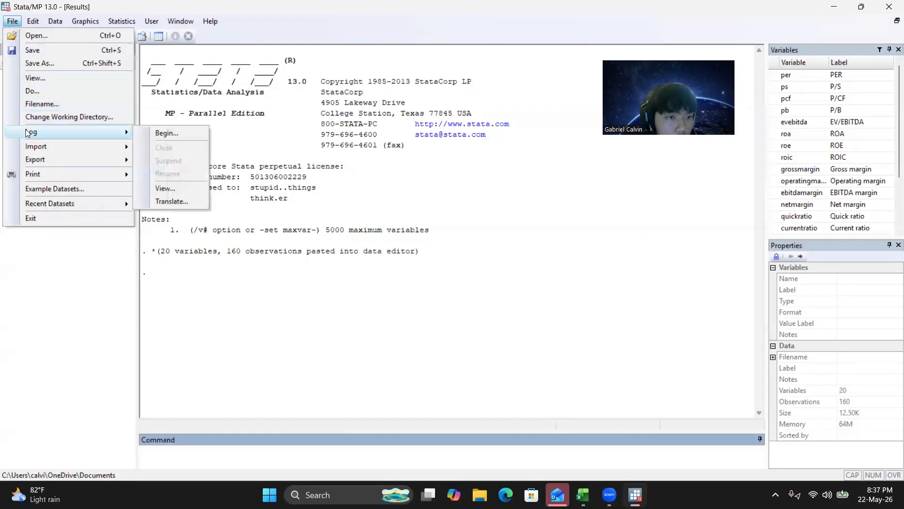
left_click(157, 129)
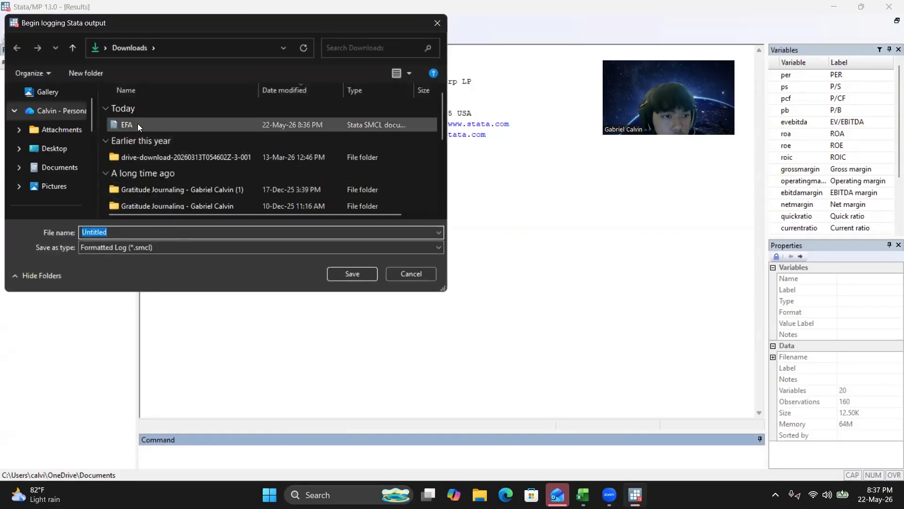
left_click(362, 124)
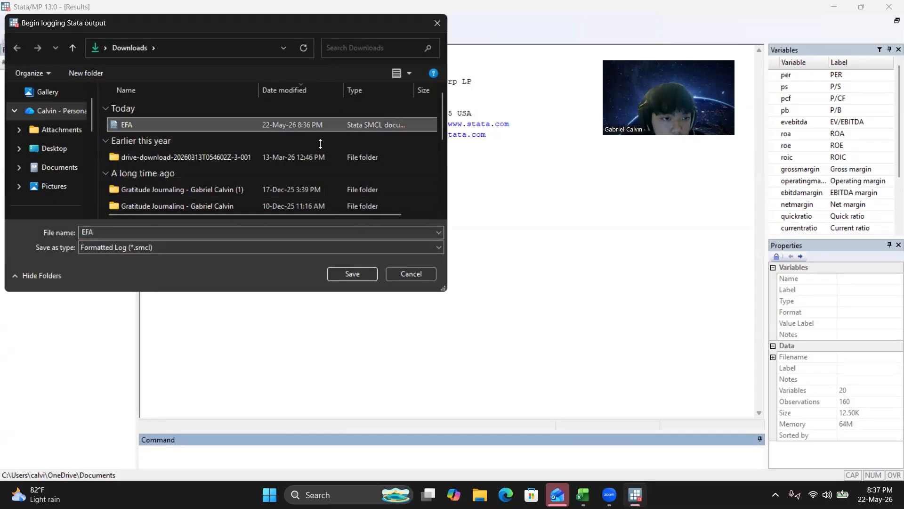
left_click(367, 277)
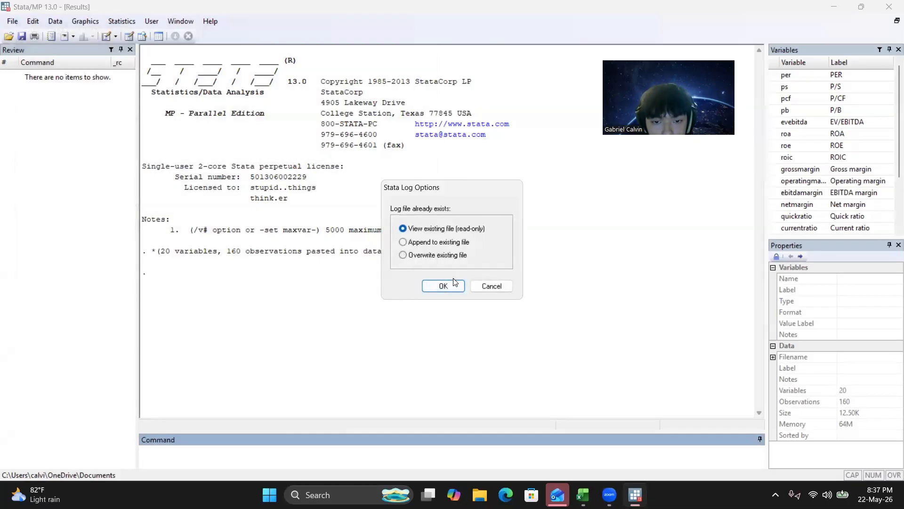
left_click(448, 242)
left_click(441, 254)
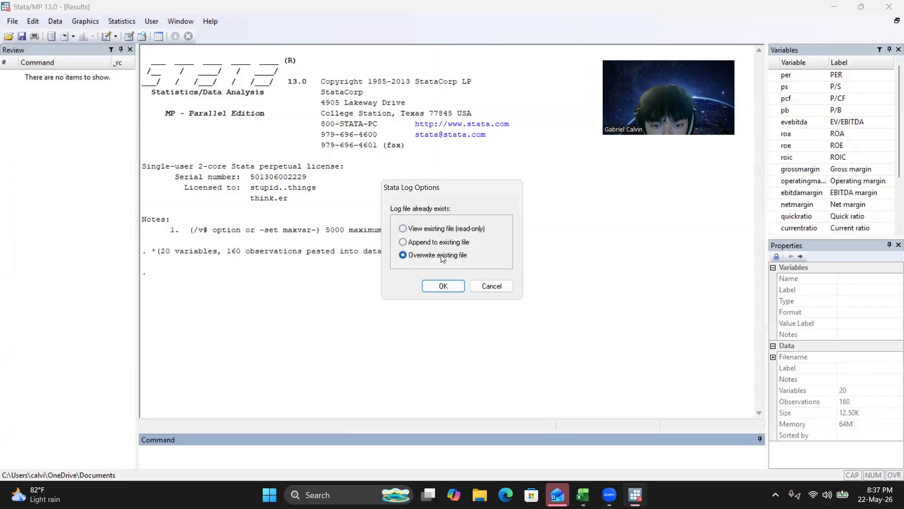
left_click(443, 286)
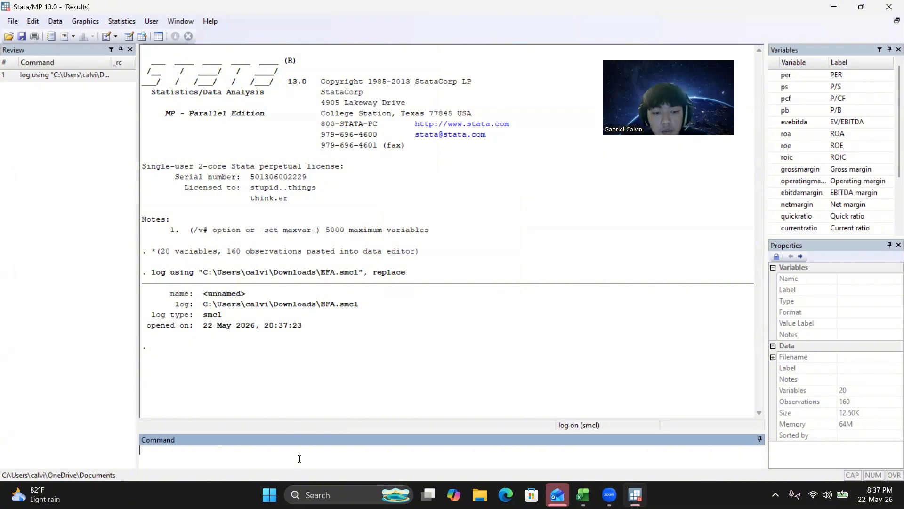
Run factor on all variables from per to longtermdebttoequityratio with the pcf option and show the remaining output.
type("factor")
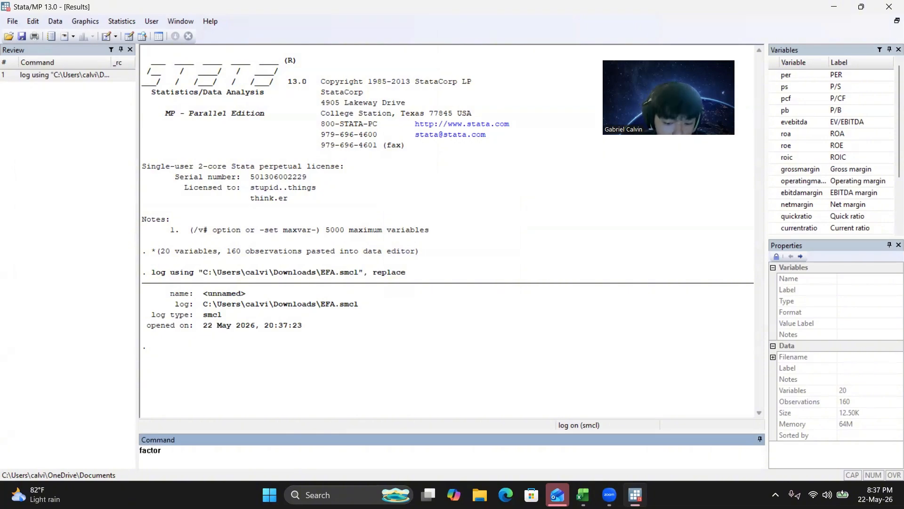
left_click(792, 76)
scroll(806, 166, "down", 2)
left_click(781, 228, "shift")
left_click(775, 229)
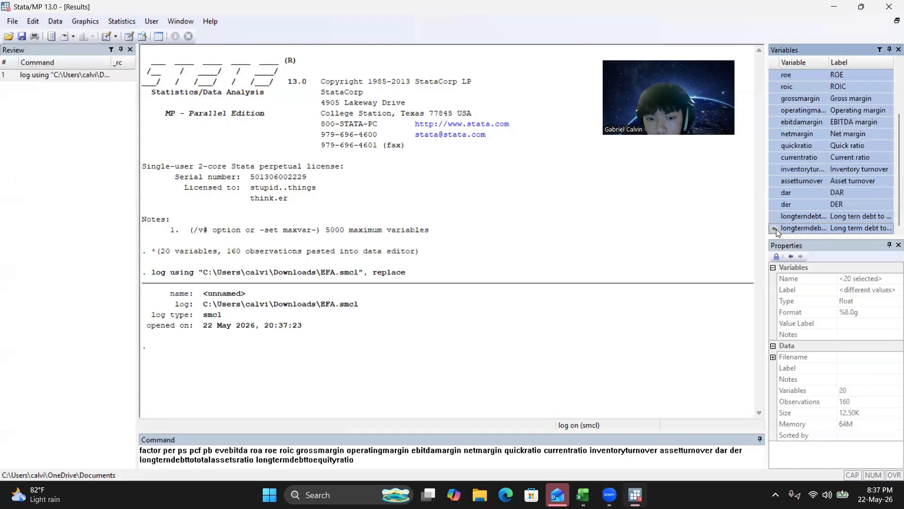
type(", pcf")
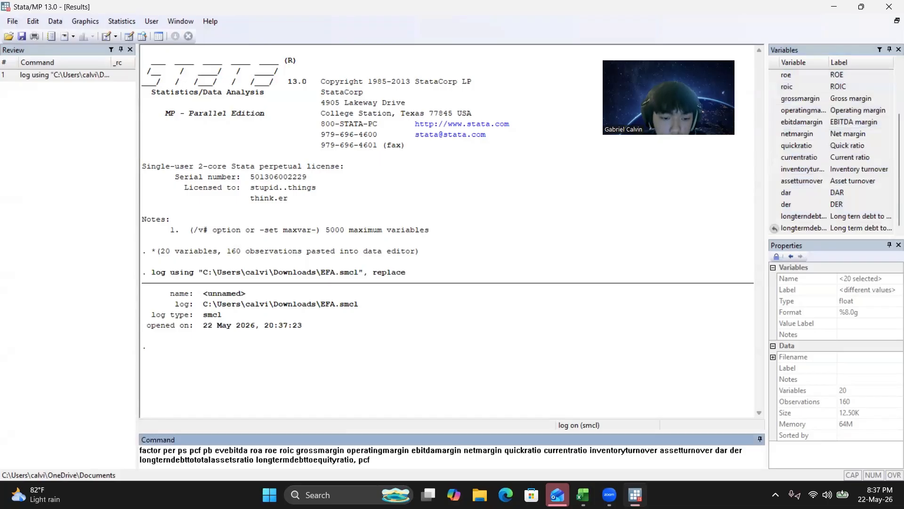
key("Return")
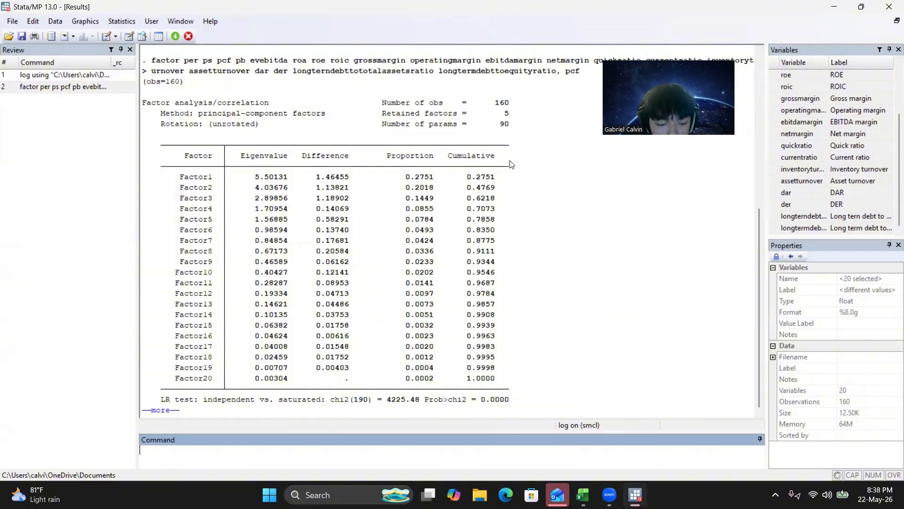
left_click(170, 411)
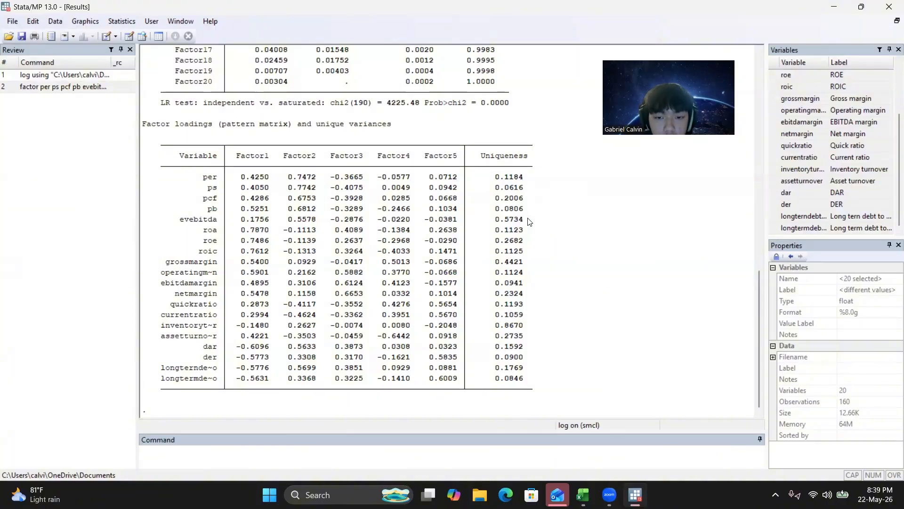
Run estat kmo to compute the sampling adequacy of every variable in the factor analysis.
left_click(360, 456)
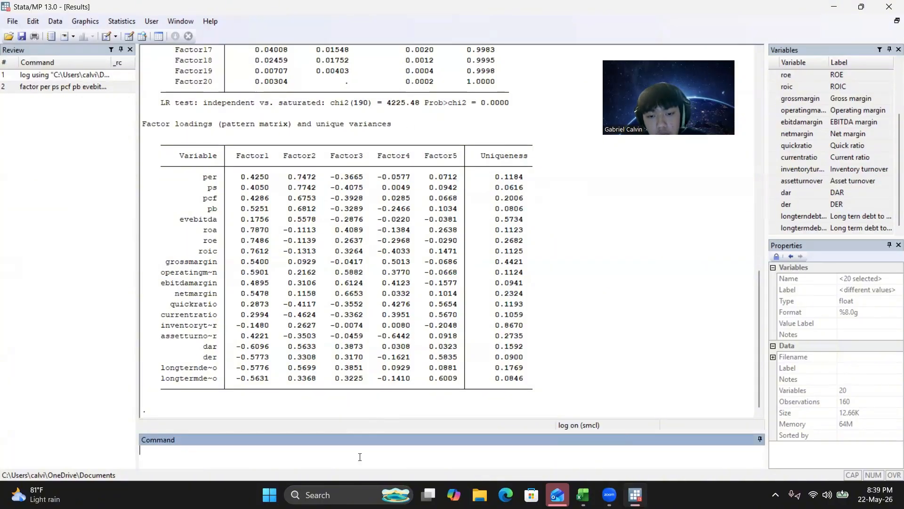
type("e")
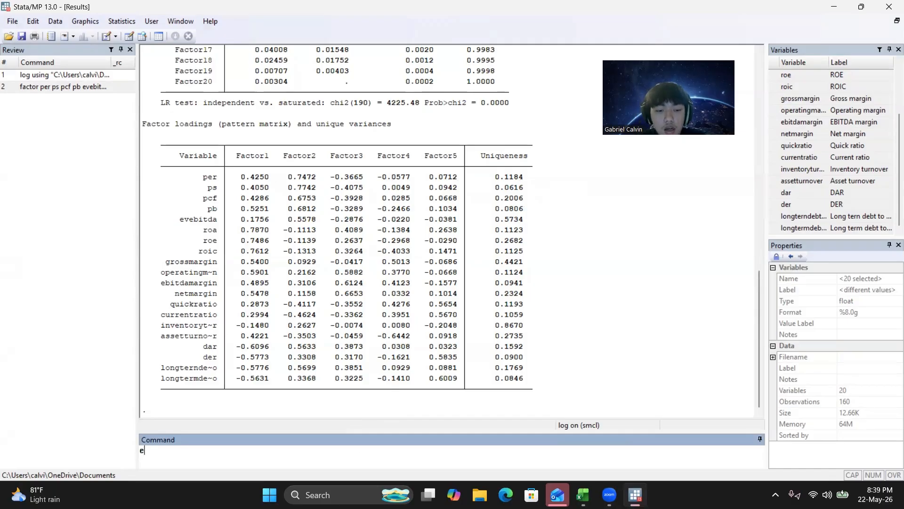
type("stat kmo")
key("Return")
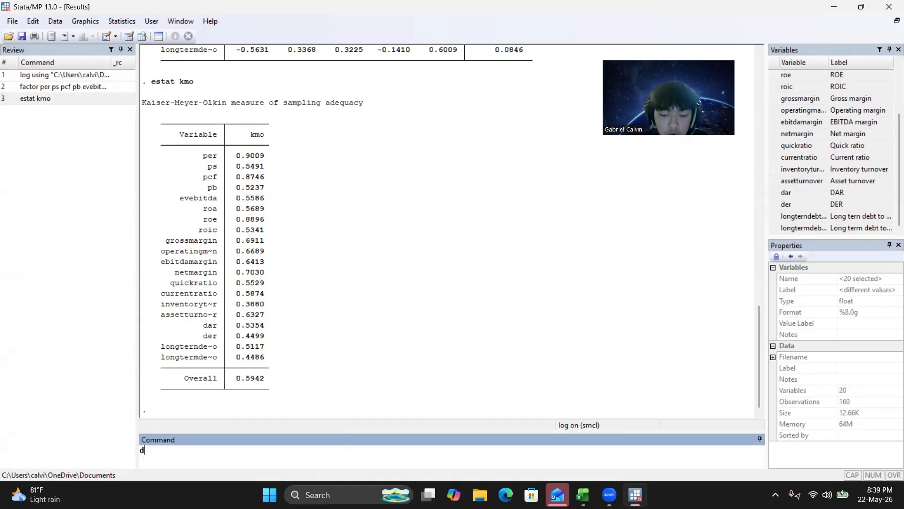
Drop the variable inventoryturnover from the dataset.
type("rop")
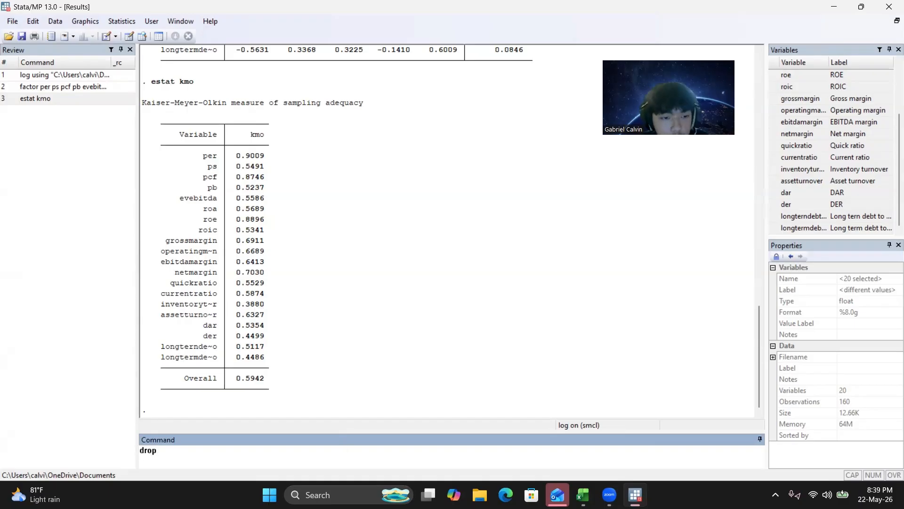
left_click(800, 193)
double_click(780, 169)
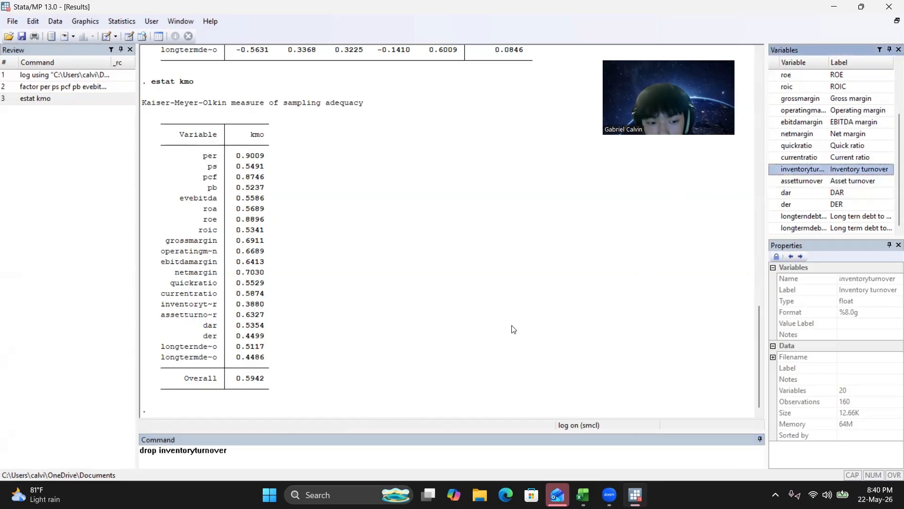
key("Return")
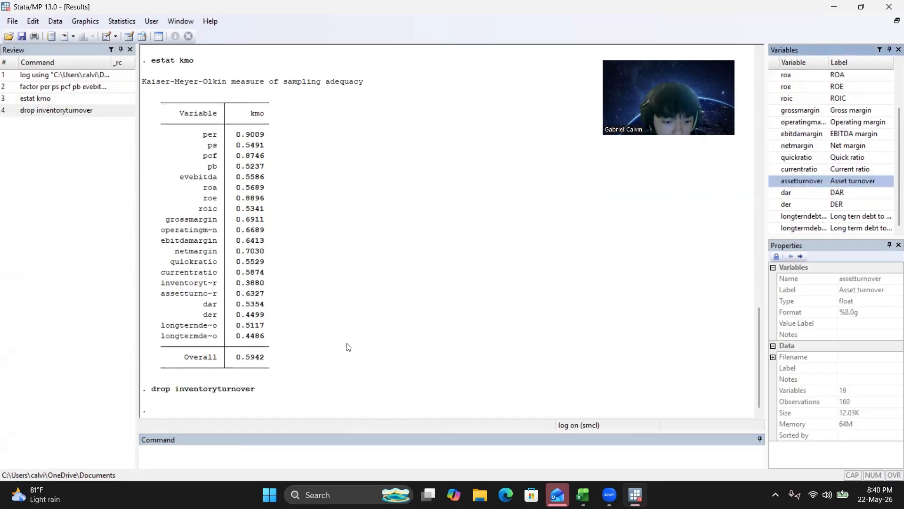
Rerun the earlier factor command with the pcf option, leaving inventoryturnover out of the variable list.
left_click(53, 87)
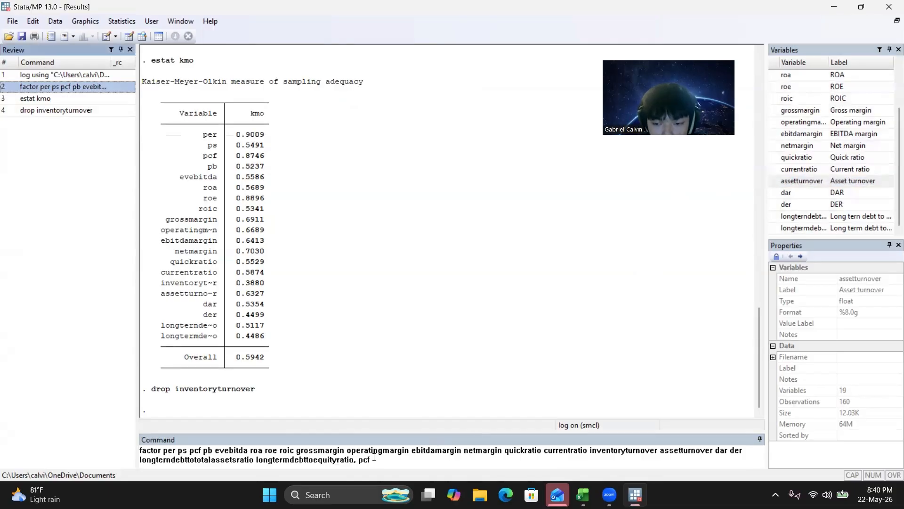
left_click(612, 454)
double_click(612, 453)
key("BackSpace")
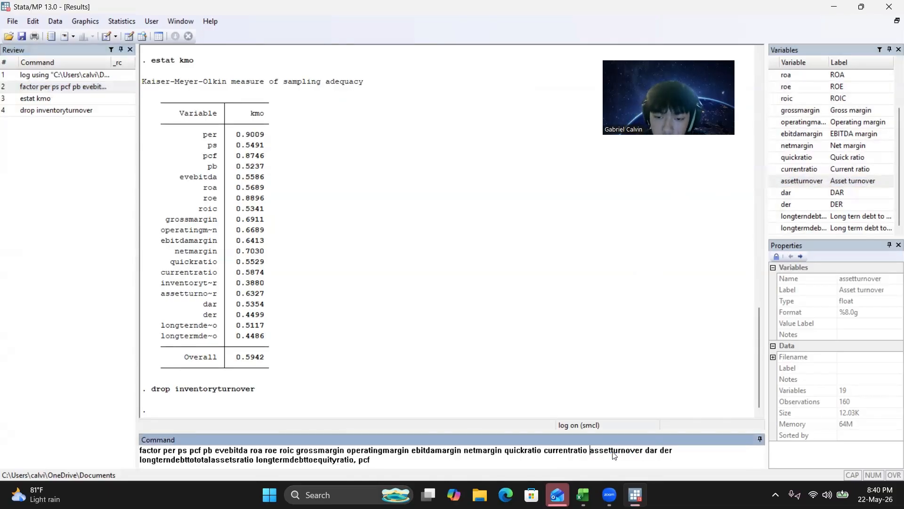
key("Return")
type("s")
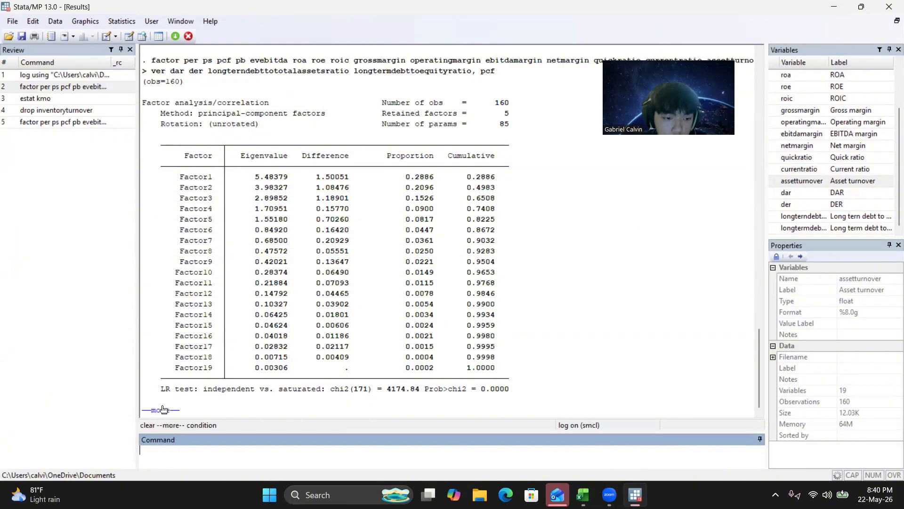
Run estat kmo again for the factor analysis without inventoryturnover.
left_click(45, 90)
left_click(45, 98)
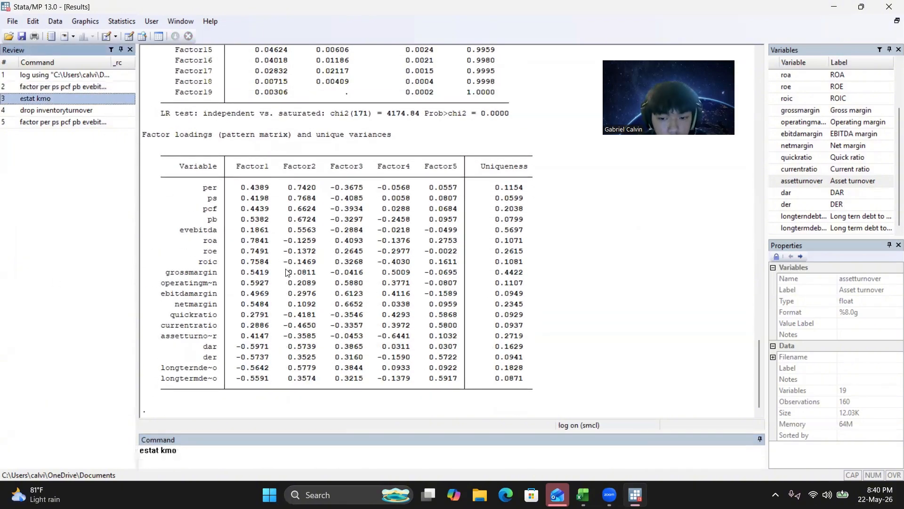
key("Return")
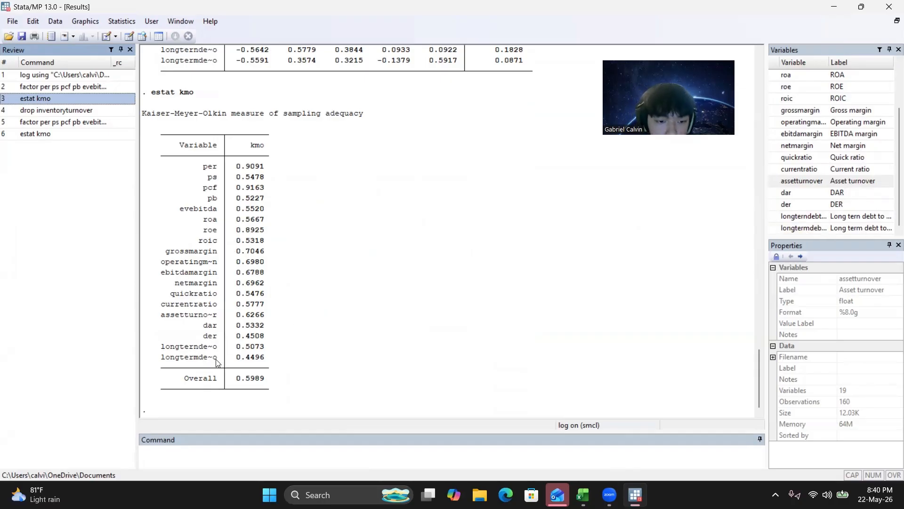
Drop the variable longtermdebttoequityratio from the dataset.
left_click_drag(246, 358, 263, 362)
left_click(264, 363)
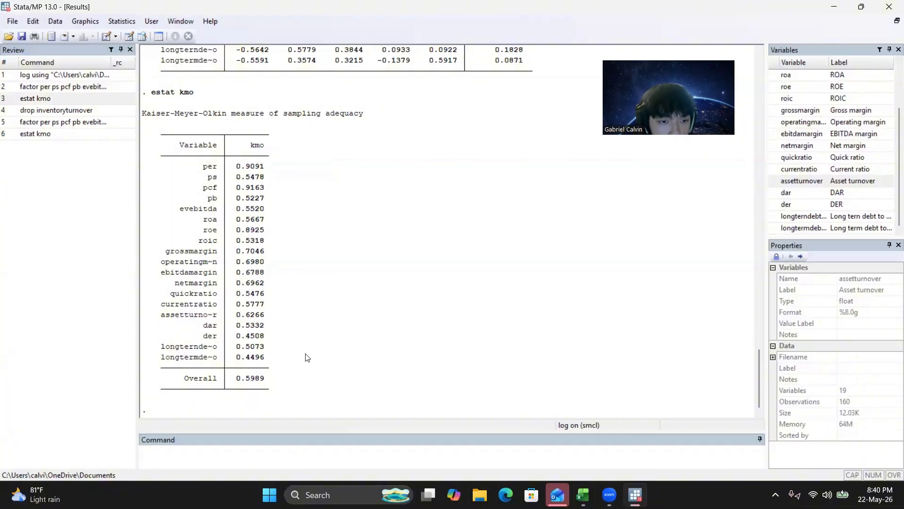
left_click(262, 438)
type("drop")
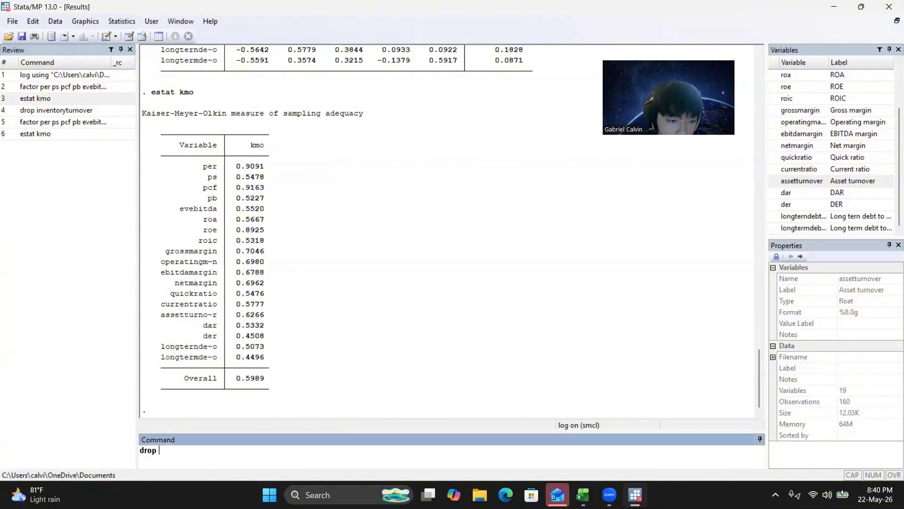
left_click(787, 229)
double_click(774, 230)
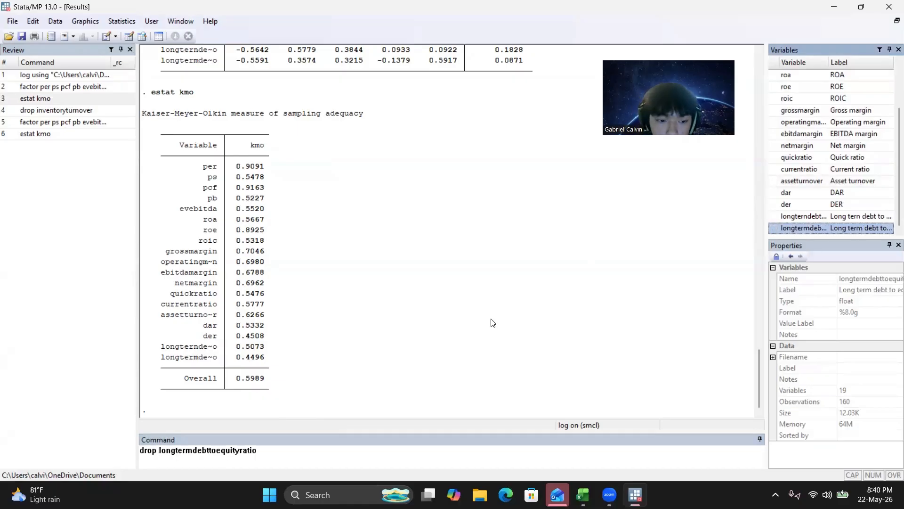
key("Return")
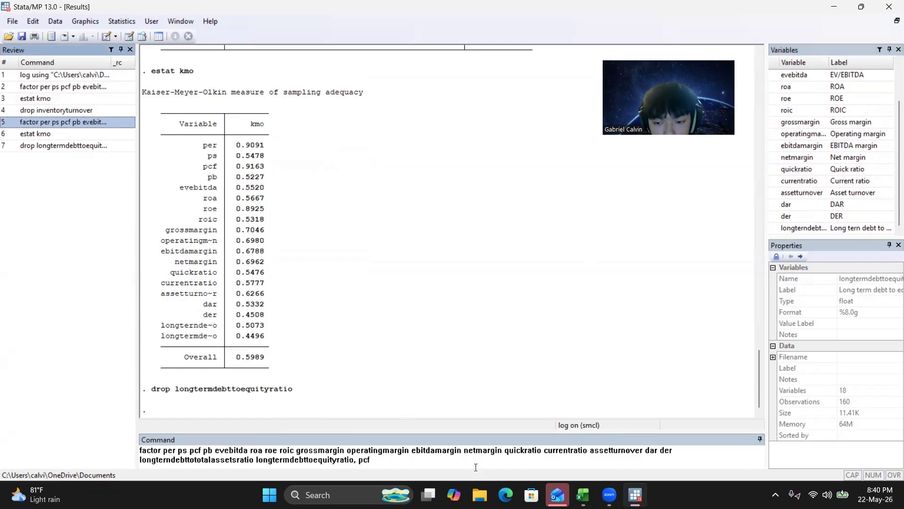
Rerun the latest factor command with the pcf option, removing longtermdebttoequityratio from the variable list.
double_click(302, 459)
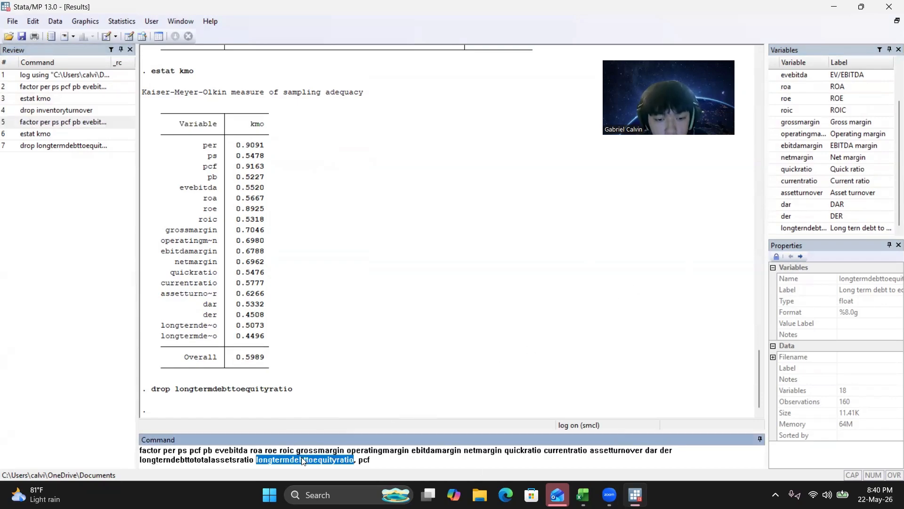
key("BackSpace")
key("BackSpace")
key("Return")
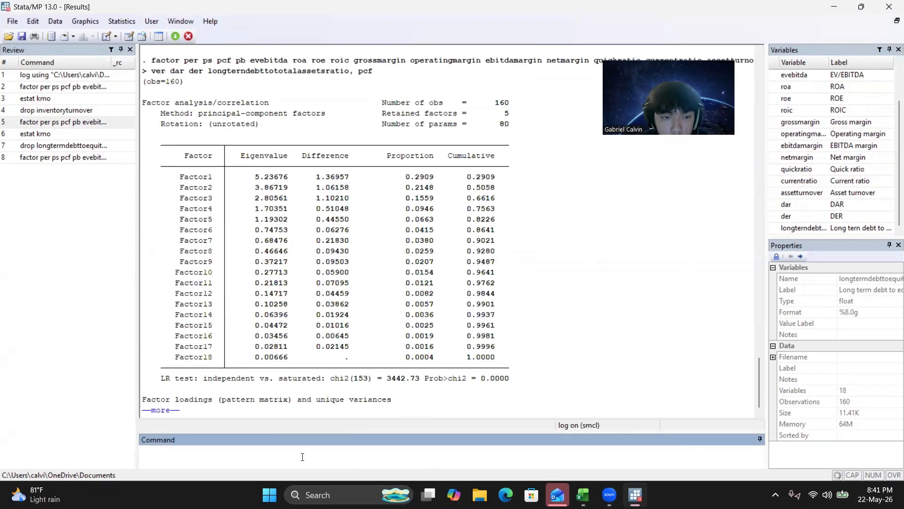
Run estat kmo again for the factor analysis without longtermdebttoequityratio.
left_click(46, 135)
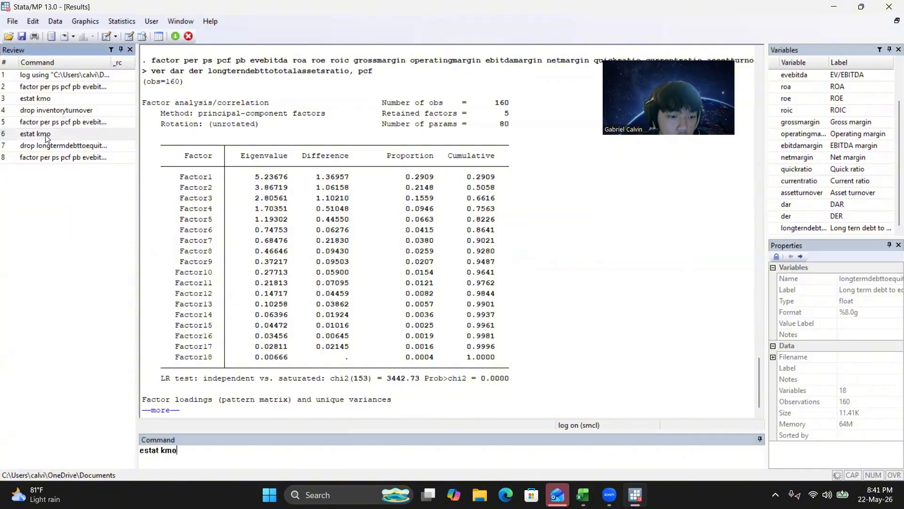
key("Return")
key("Return")
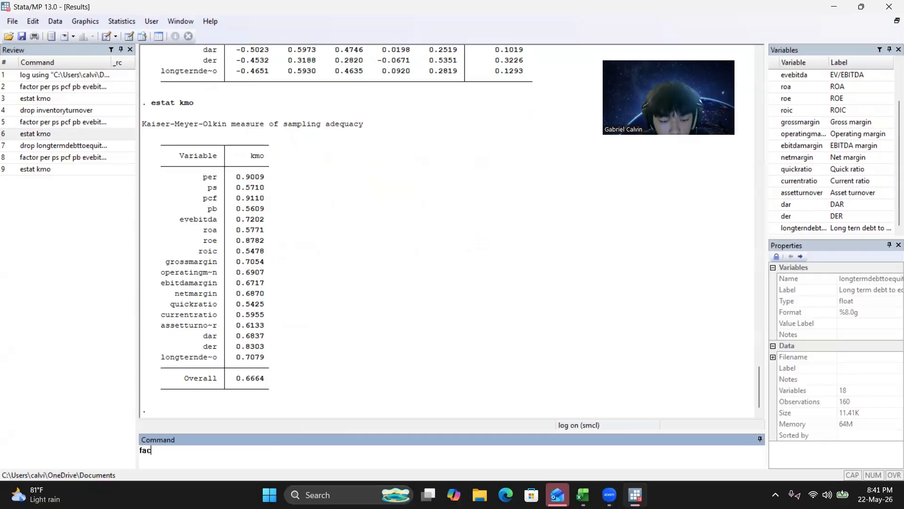
Run factortest on the same variables as the latest factor command, from per through longterndebttototalassetsratio, without the pcf option.
key("BackSpace")
key("BackSpace")
key("BackSpace")
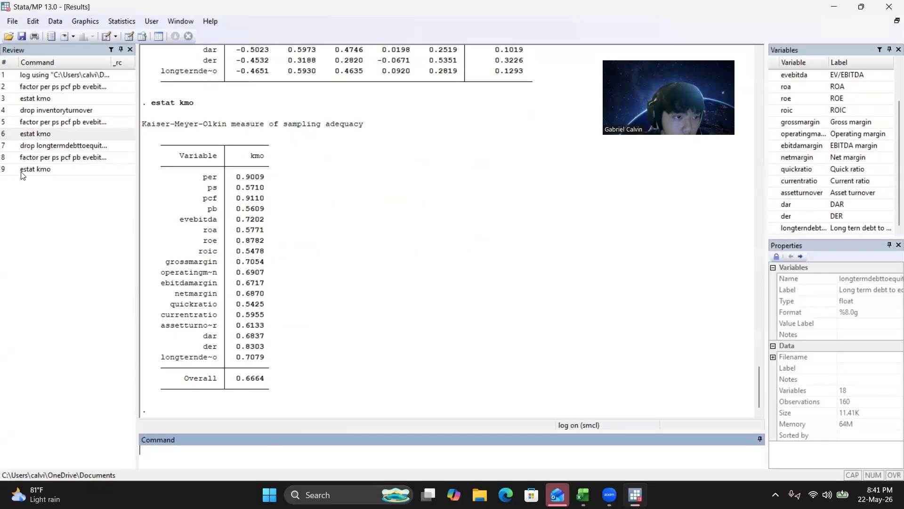
left_click(33, 160)
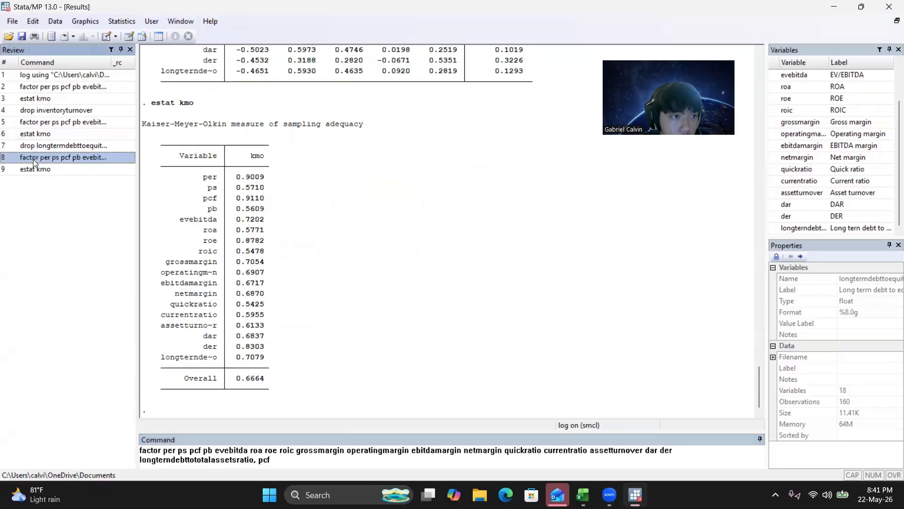
left_click(339, 465)
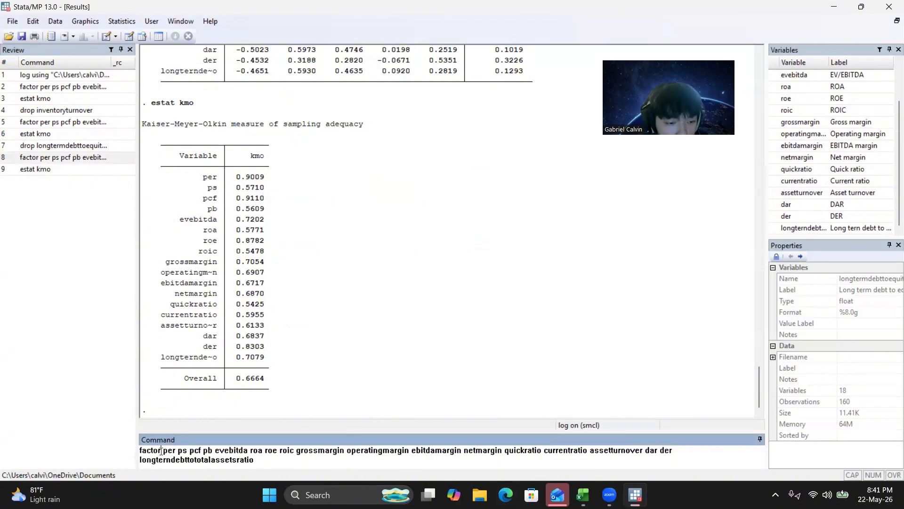
type("test")
key("Return")
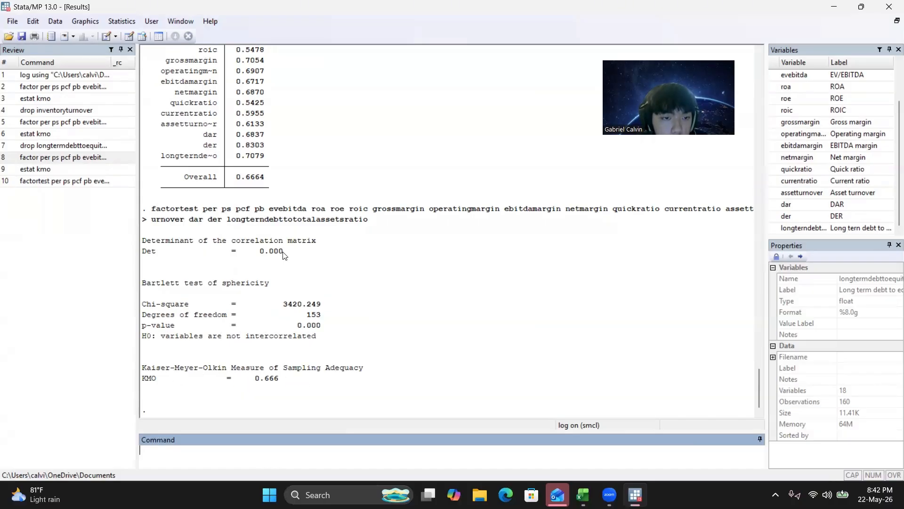
Rotate the factor solution with the command rotate, blanks (0.7) and display its complete output.
scroll(250, 183, "up", 2)
scroll(259, 249, "down", 2)
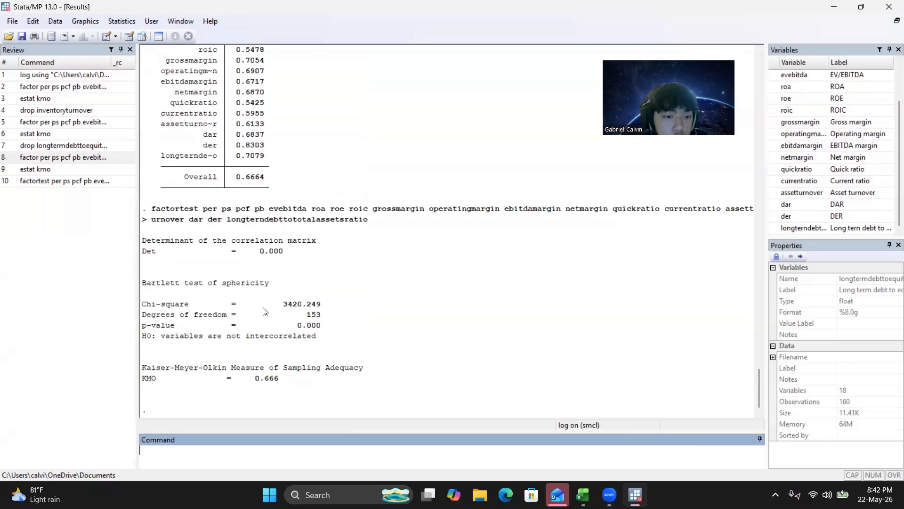
left_click(278, 382)
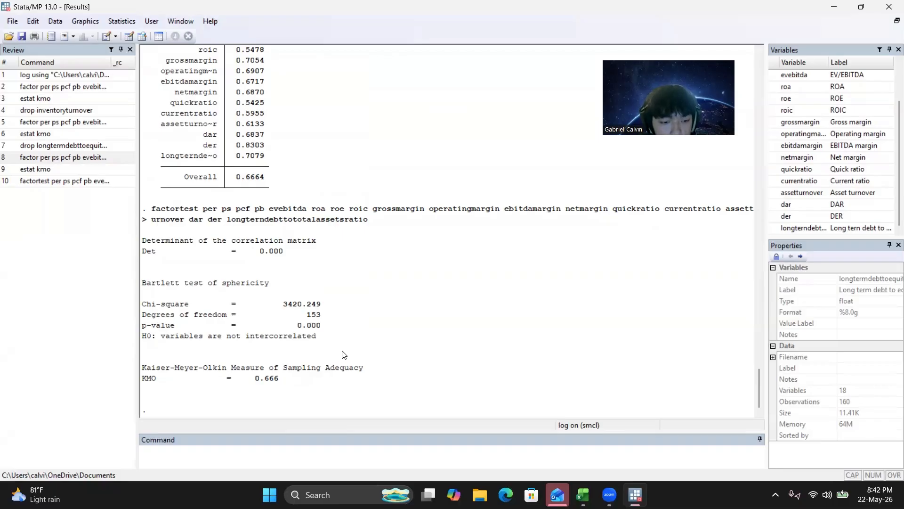
left_click(279, 456)
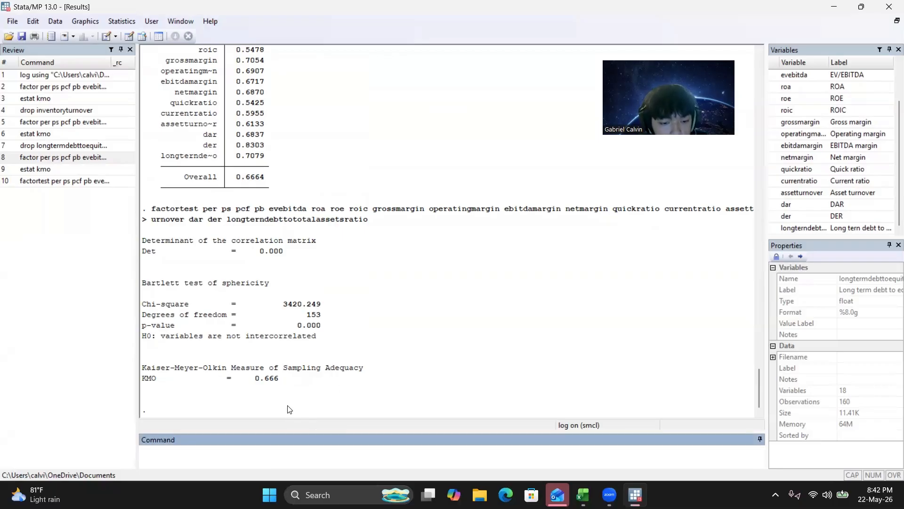
type("rotat")
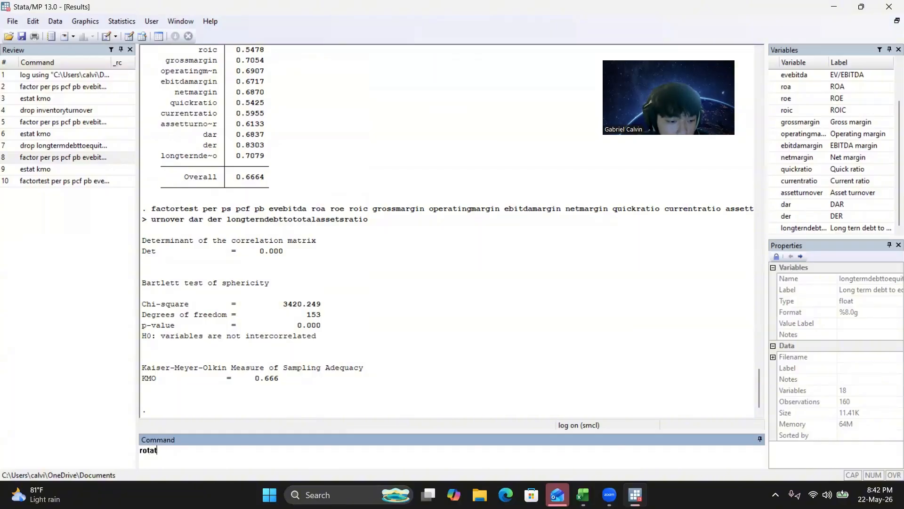
type("e, b")
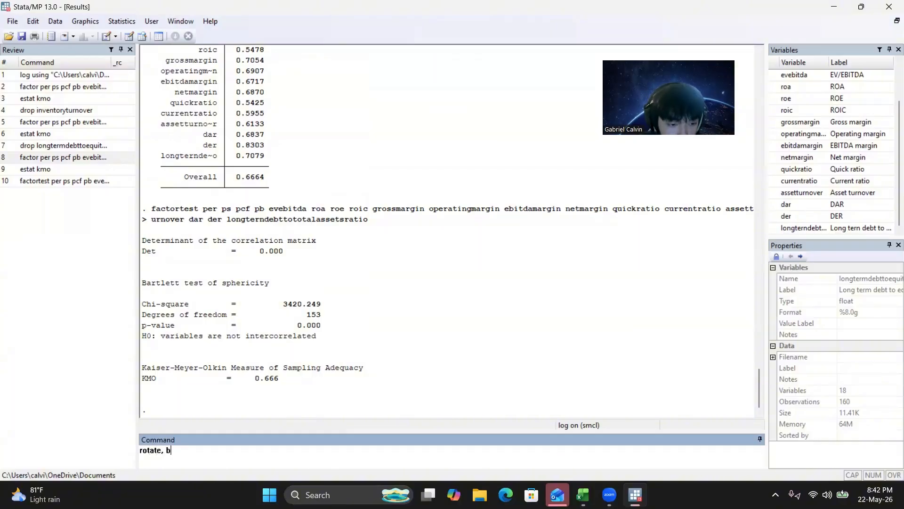
type("lank")
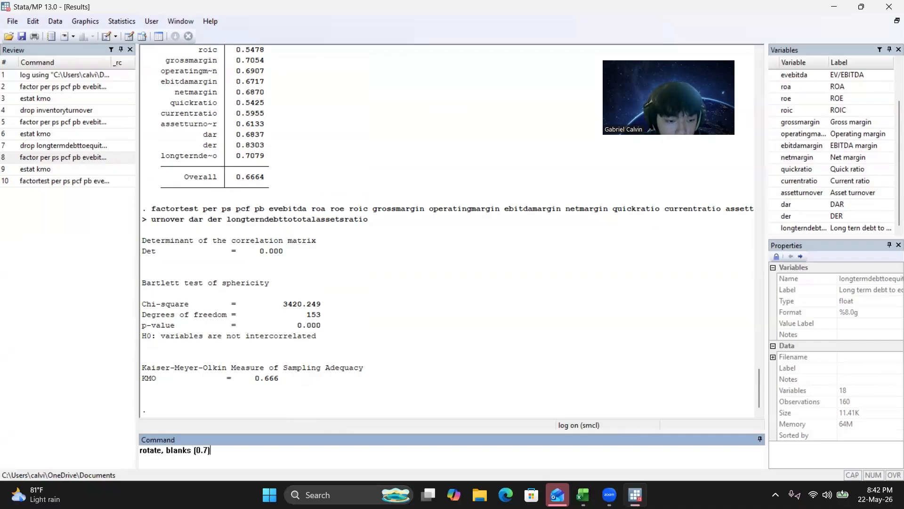
type("s (0.7)")
key("Return")
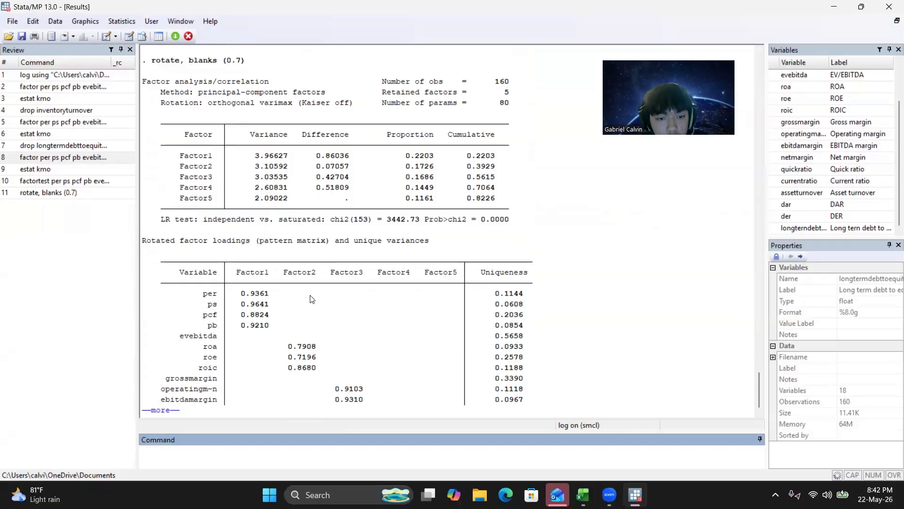
left_click(158, 417)
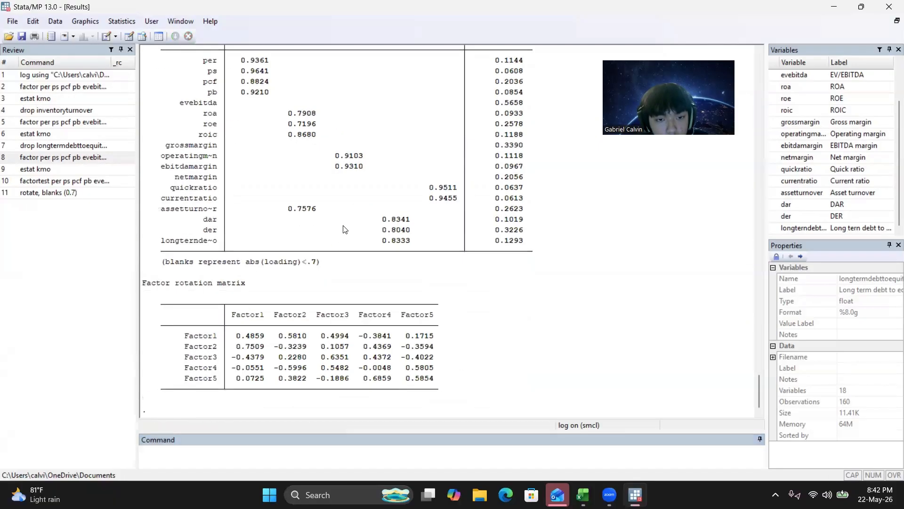
Examine the rotated results: the variance proportions per factor, which variables load on each factor, and the uniqueness values.
scroll(344, 228, "up", 5)
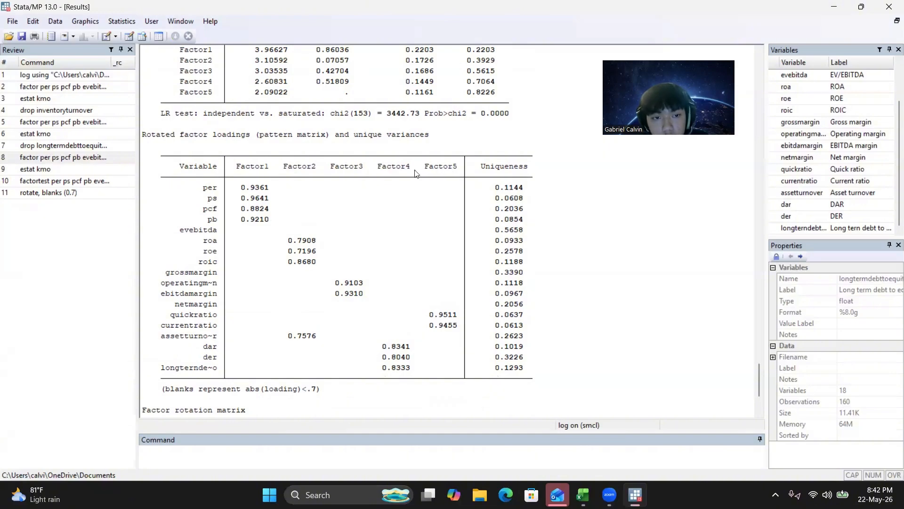
scroll(391, 170, "up", 7)
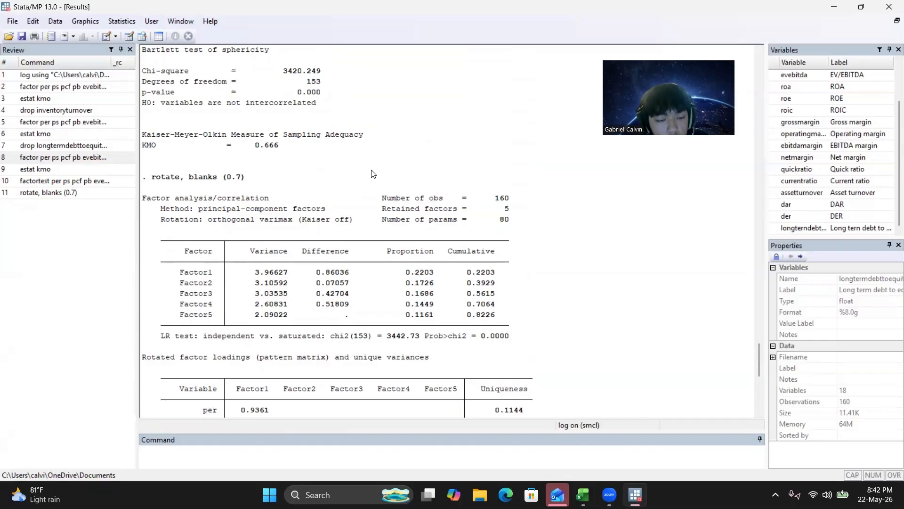
scroll(372, 176, "down", 2)
scroll(359, 226, "down", 1)
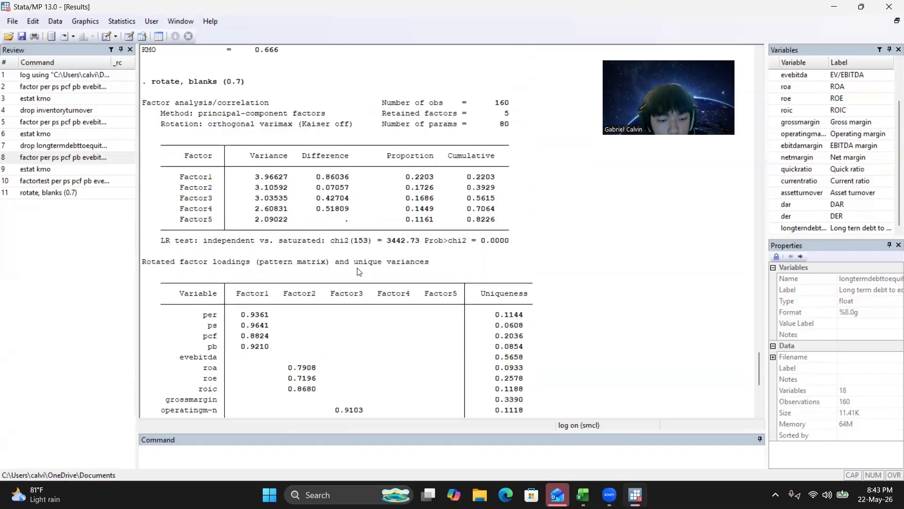
scroll(358, 277, "down", 1)
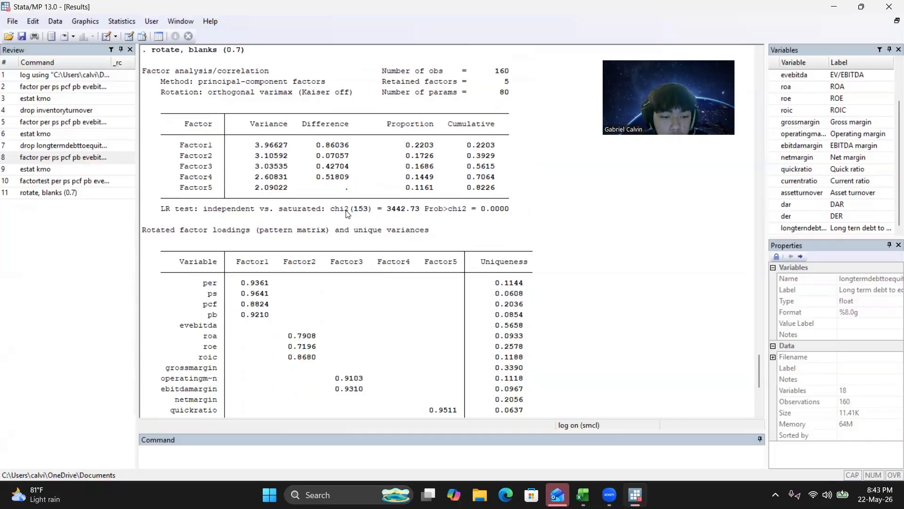
scroll(347, 215, "down", 1)
scroll(332, 196, "up", 1)
scroll(304, 221, "down", 1)
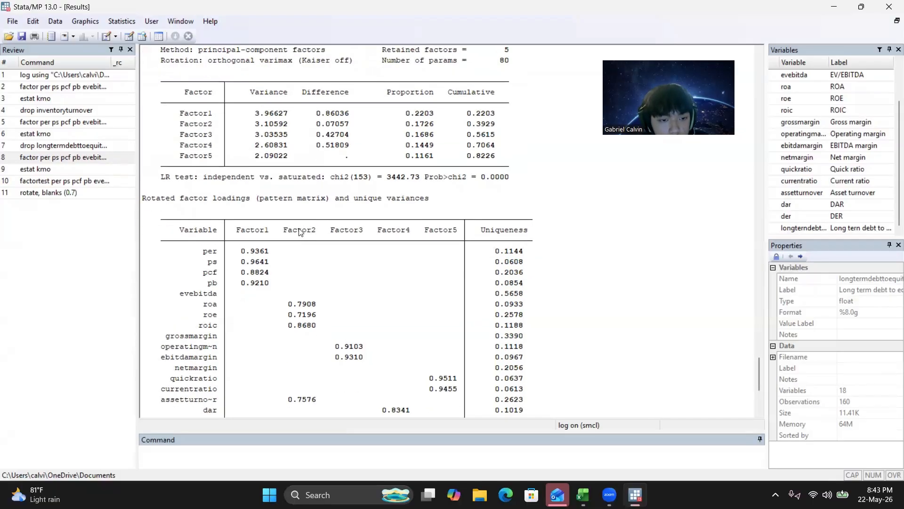
scroll(293, 245, "down", 1)
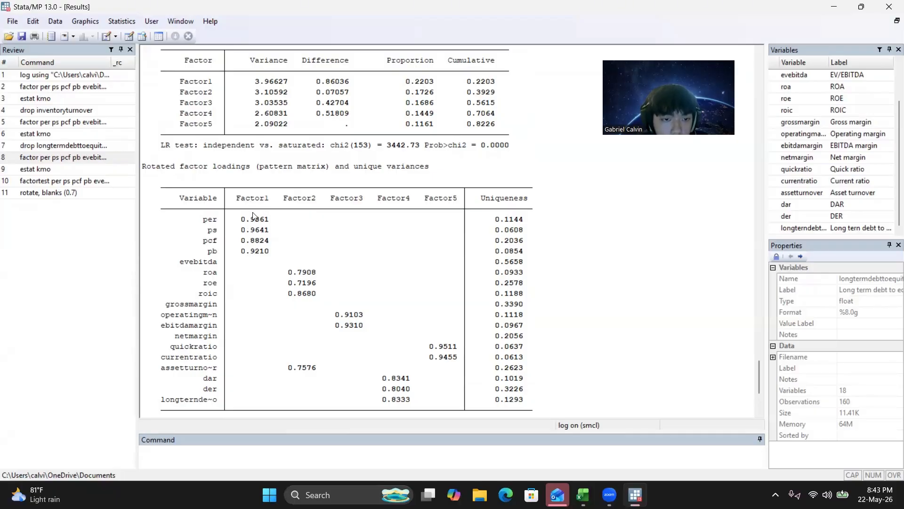
scroll(307, 201, "down", 1)
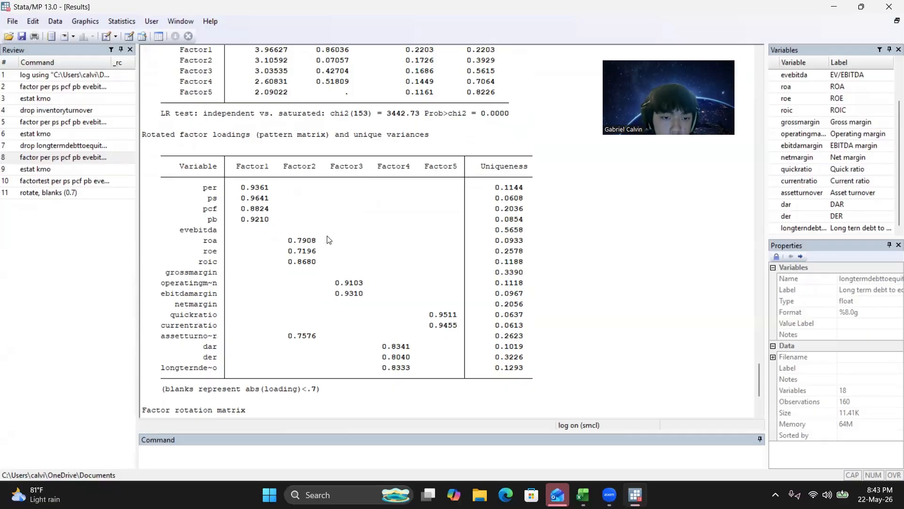
scroll(327, 240, "down", 1)
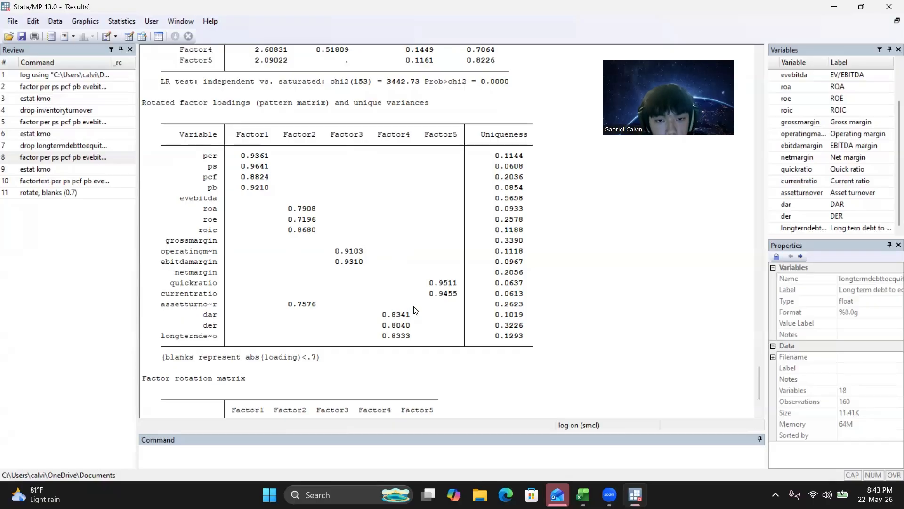
scroll(394, 263, "down", 1)
scroll(395, 263, "up", 1)
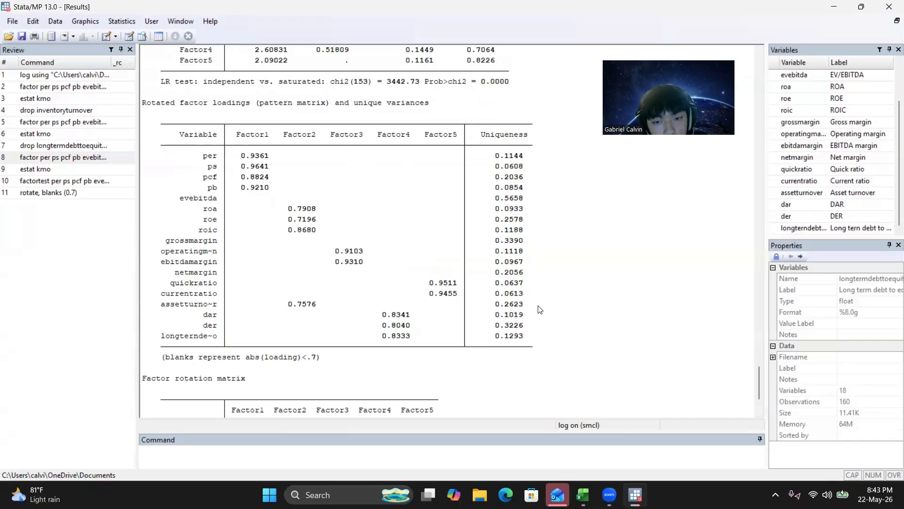
scroll(442, 281, "down", 2)
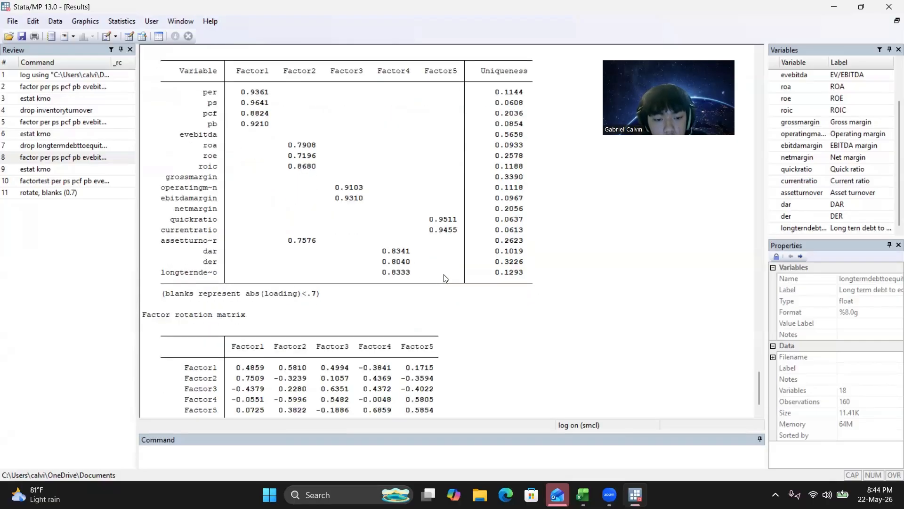
scroll(450, 263, "up", 2)
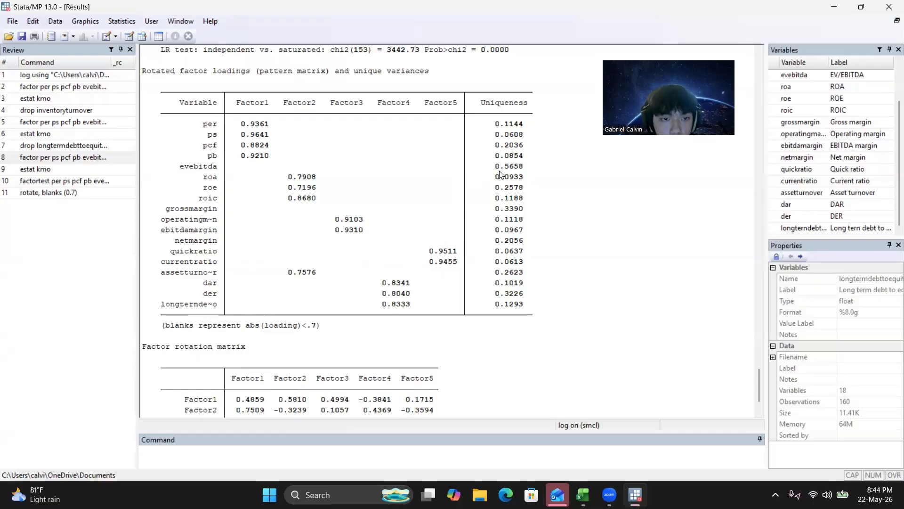
scroll(370, 135, "up", 1)
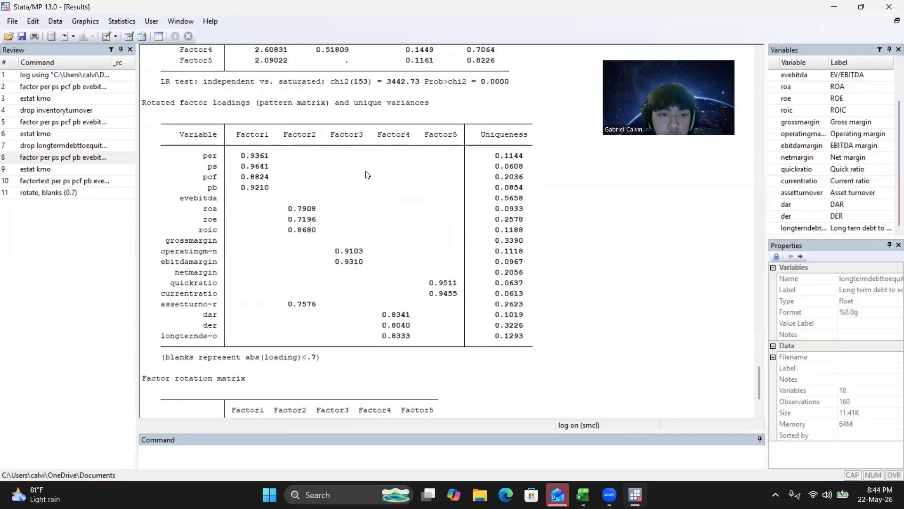
scroll(367, 179, "down", 3)
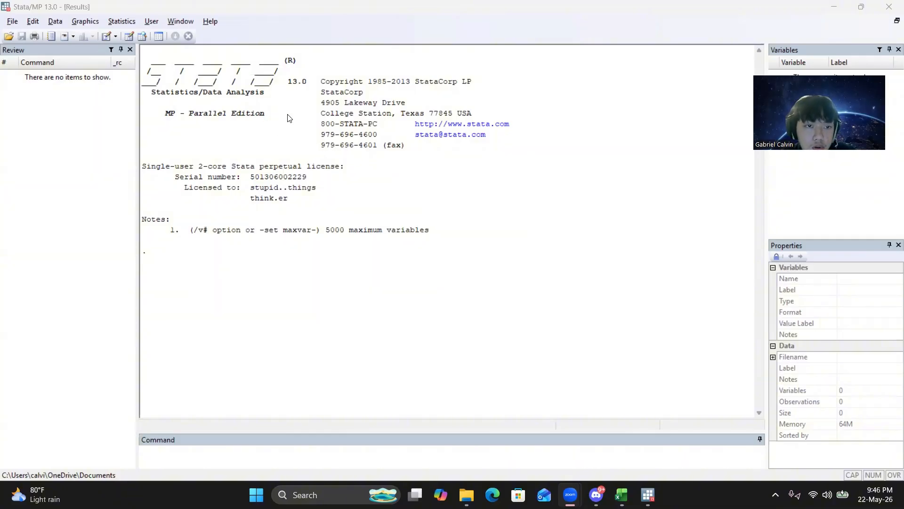
Begin a formatted Stata log named SEM MED in the Downloads folder.
left_click(13, 21)
mouse_move(41, 135)
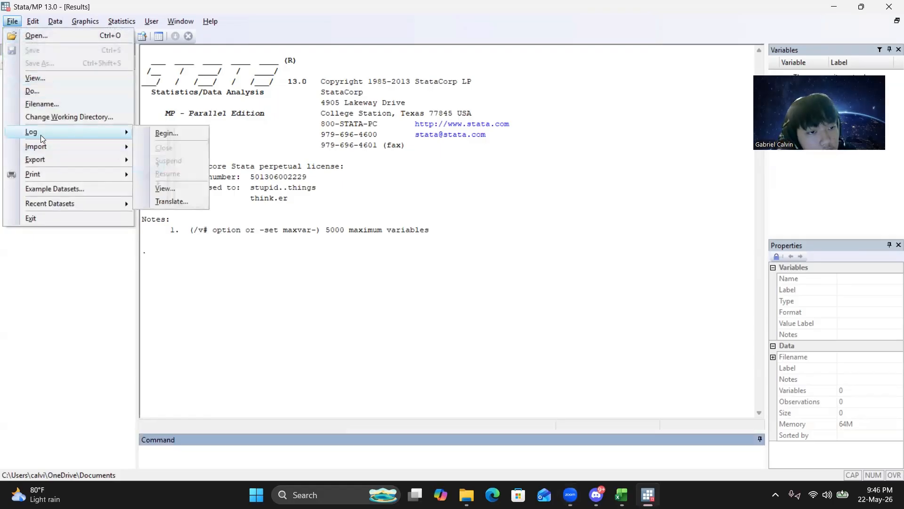
left_click(157, 135)
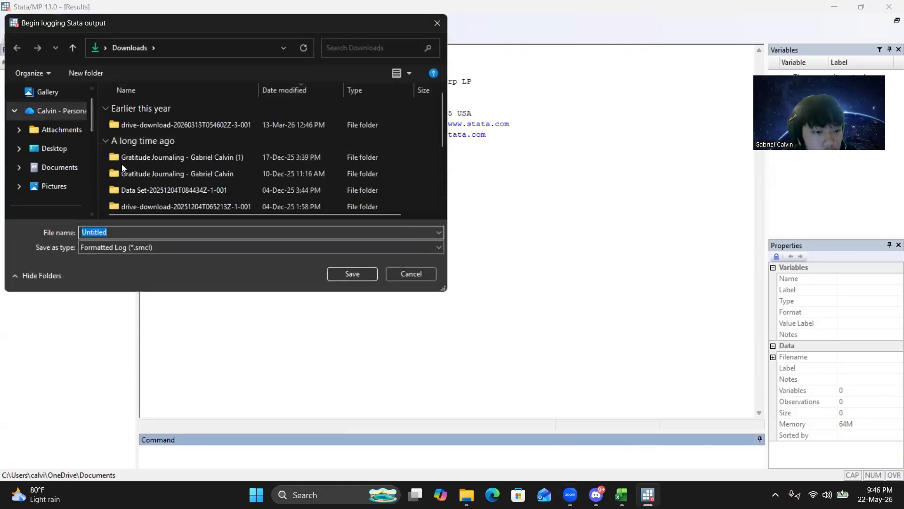
type("SEM MED")
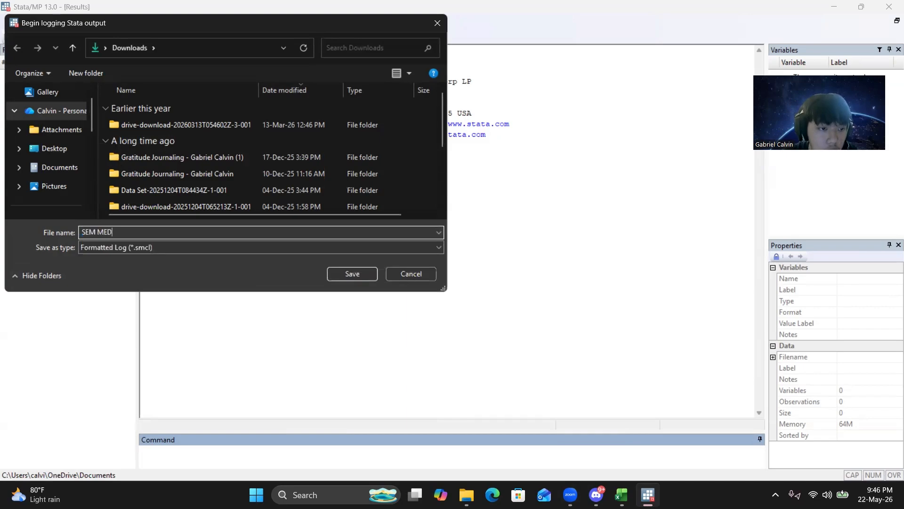
key("Return")
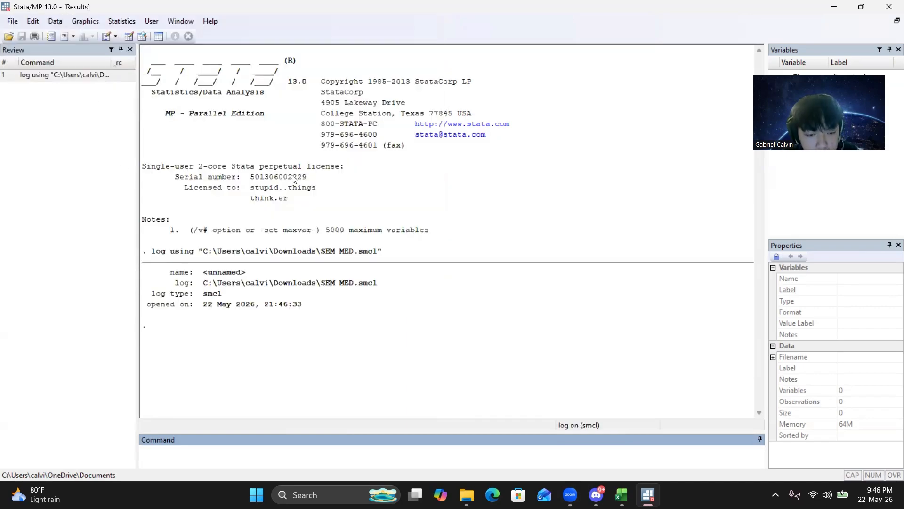
Open an empty data editor for editing, and in Excel copy the DER, INV and ROA columns including their headers.
left_click(128, 37)
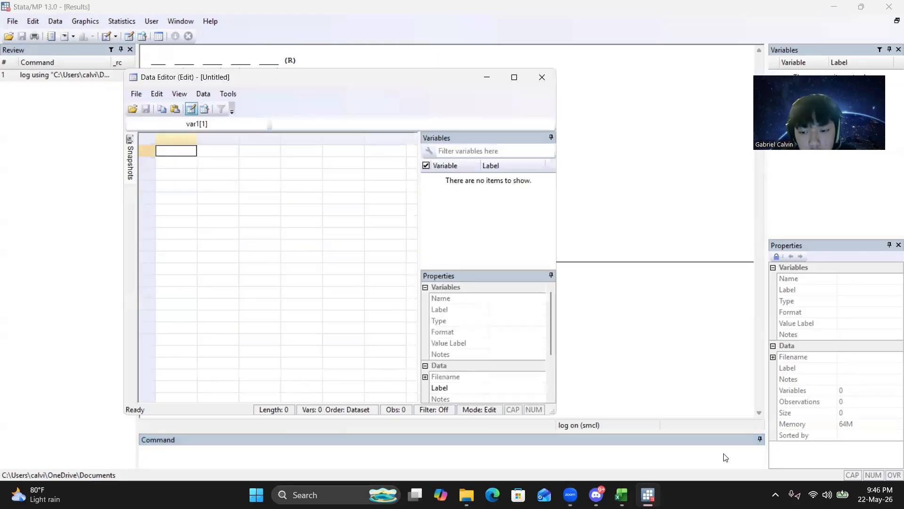
key("alt+Tab")
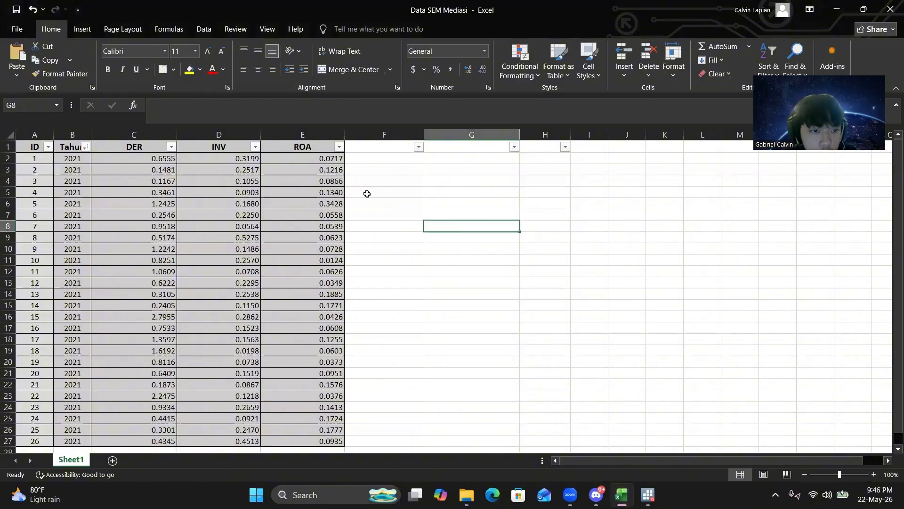
left_click(391, 170)
left_click(377, 150)
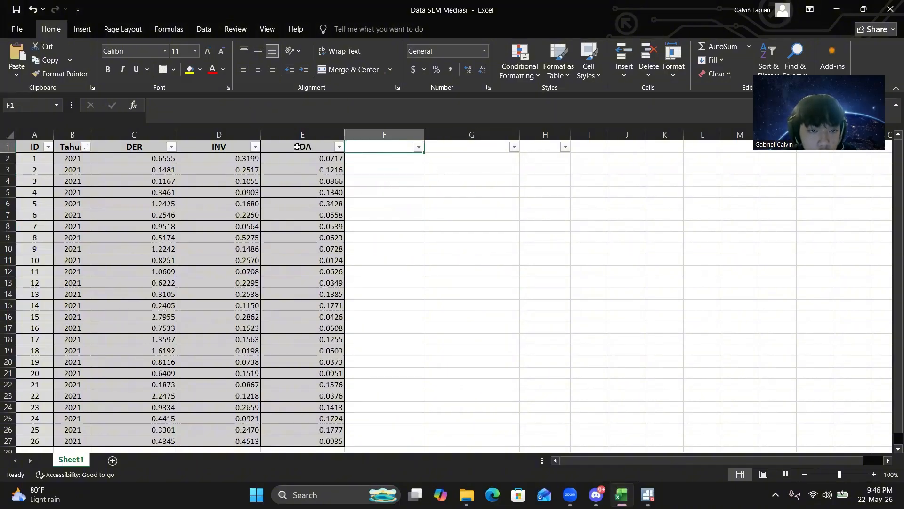
left_click(297, 147)
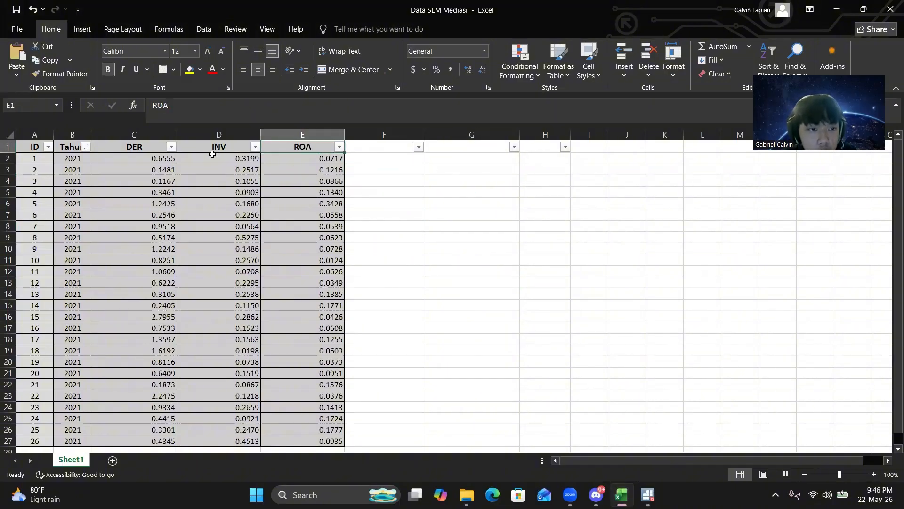
left_click(140, 148)
left_click(220, 147)
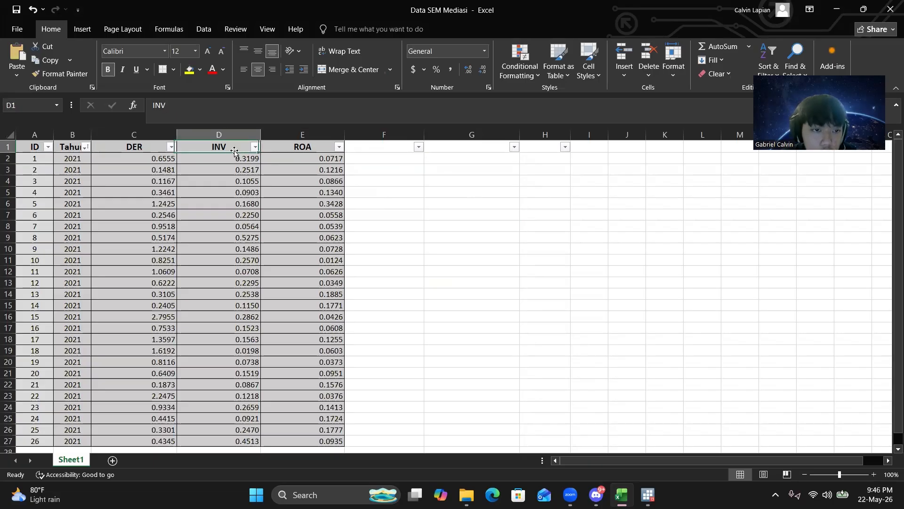
left_click(292, 149)
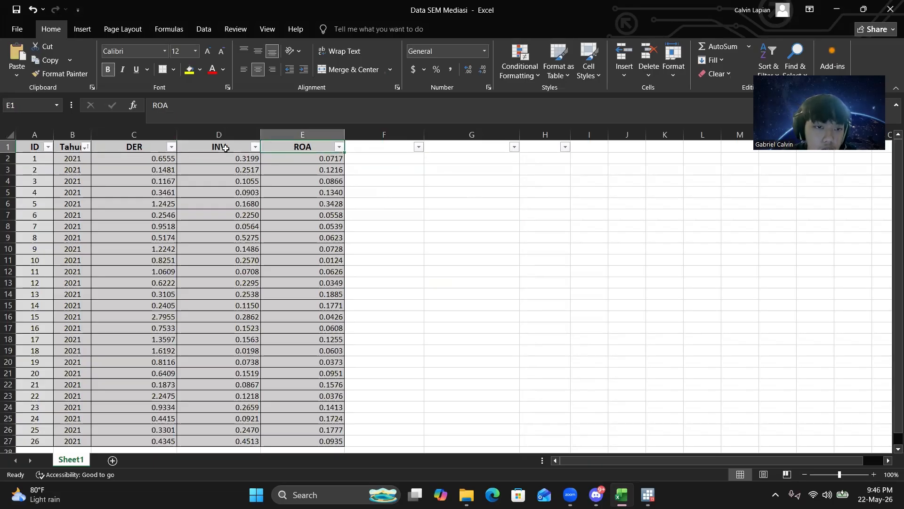
key("Left")
key("Left")
key("ctrl+c")
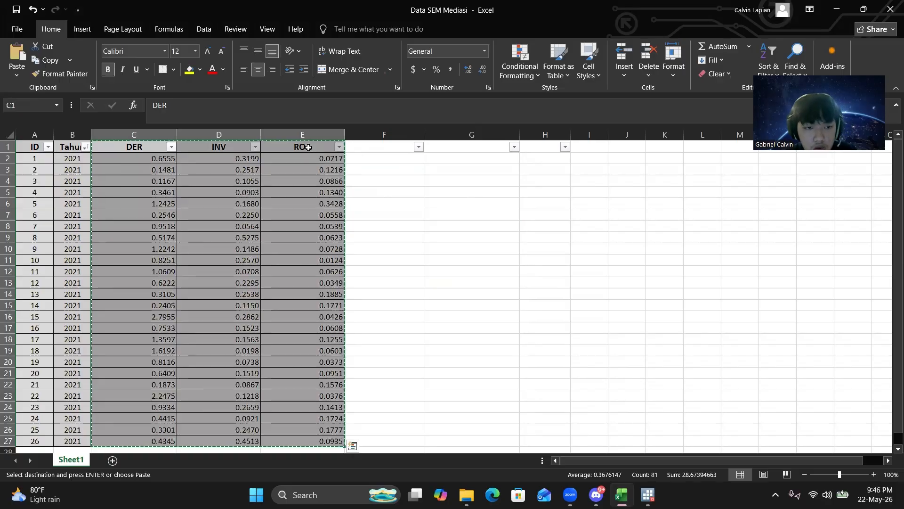
Switch back to Stata and paste the copied data into the data editor, treating the first row as variable names.
key("alt+Tab")
key("ctrl+v")
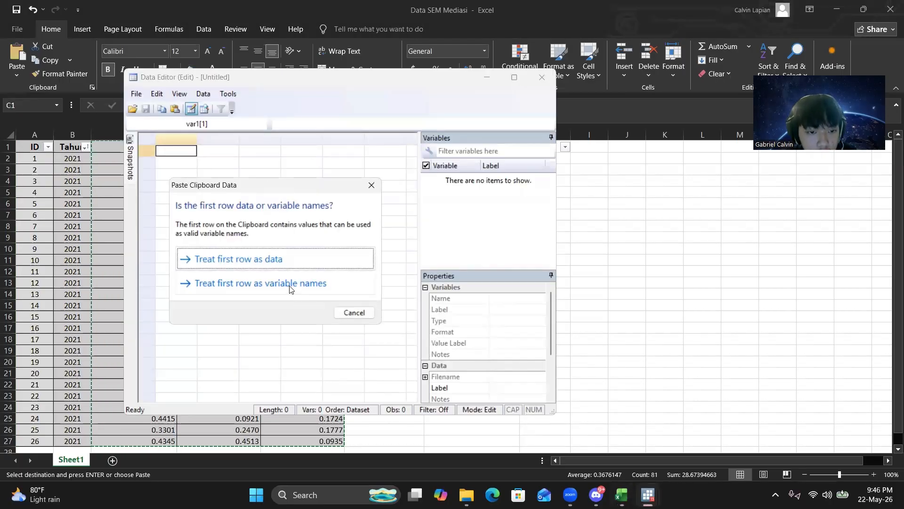
left_click(292, 284)
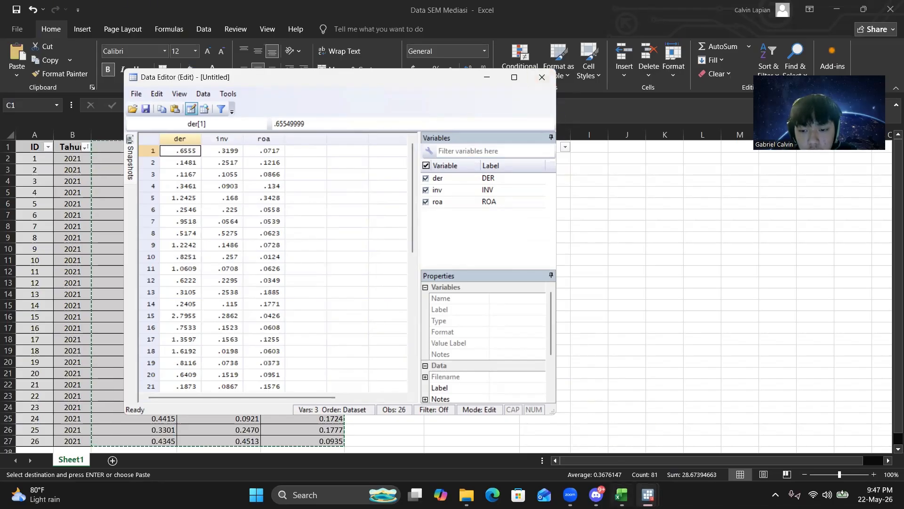
Test normality in the main Stata window with mvtest normality roa der inv, univariate stats(all).
mouse_move(648, 495)
left_click(603, 398)
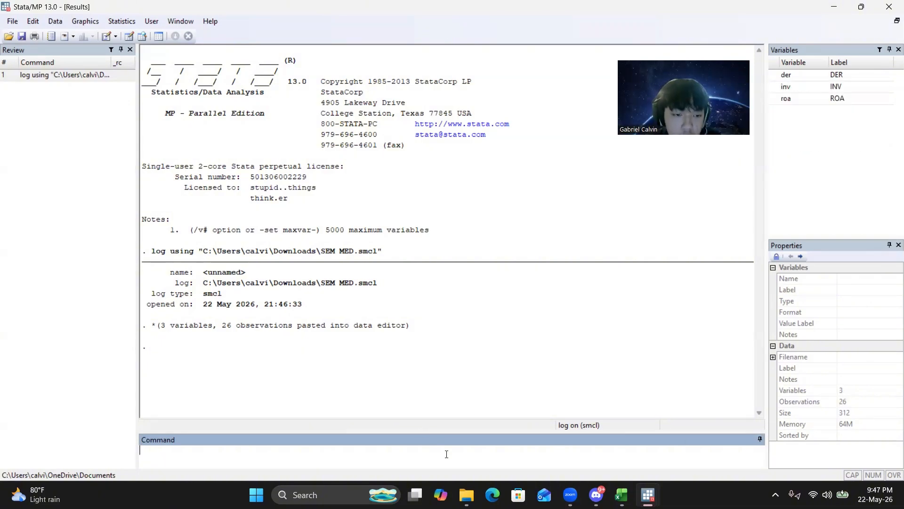
type("mvt")
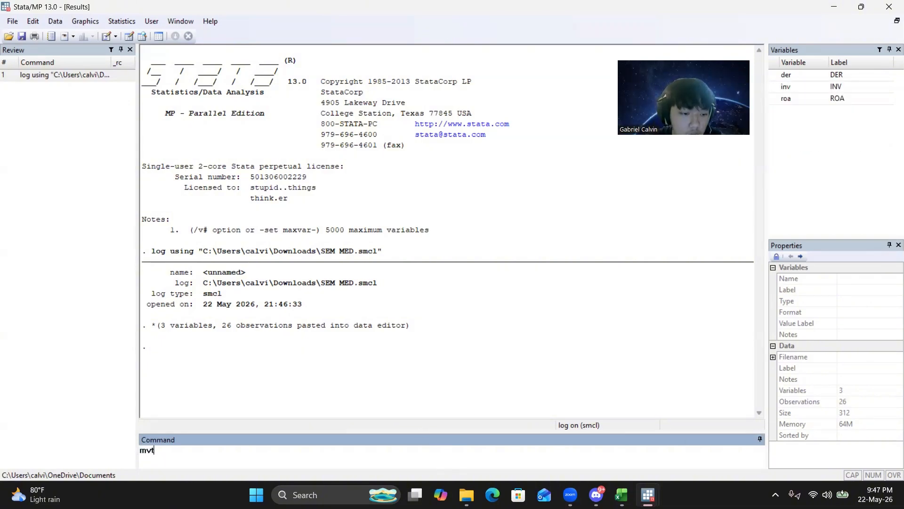
type("est normality")
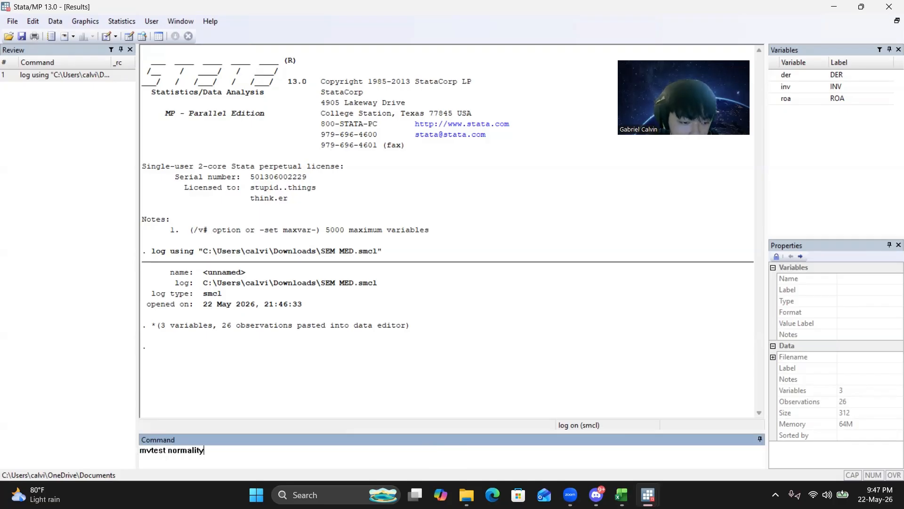
left_click(774, 98)
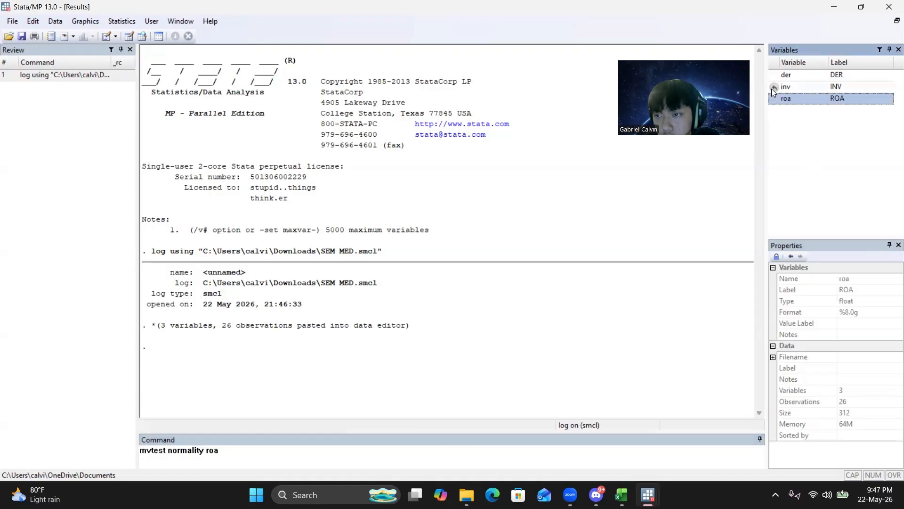
left_click(774, 76)
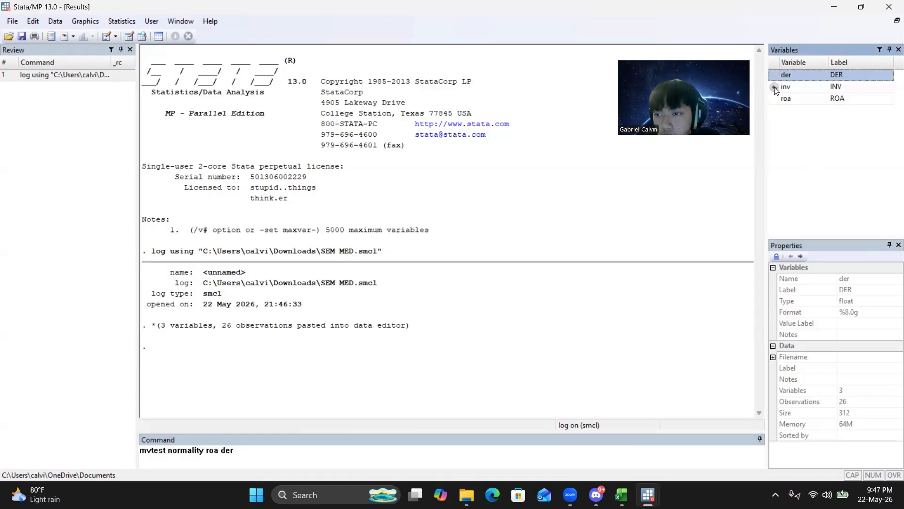
left_click(774, 87)
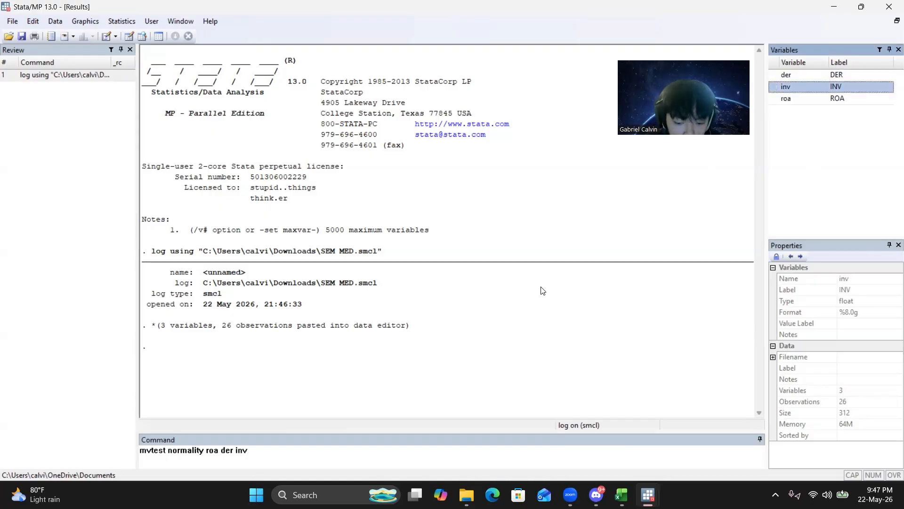
type(", univariate stats")
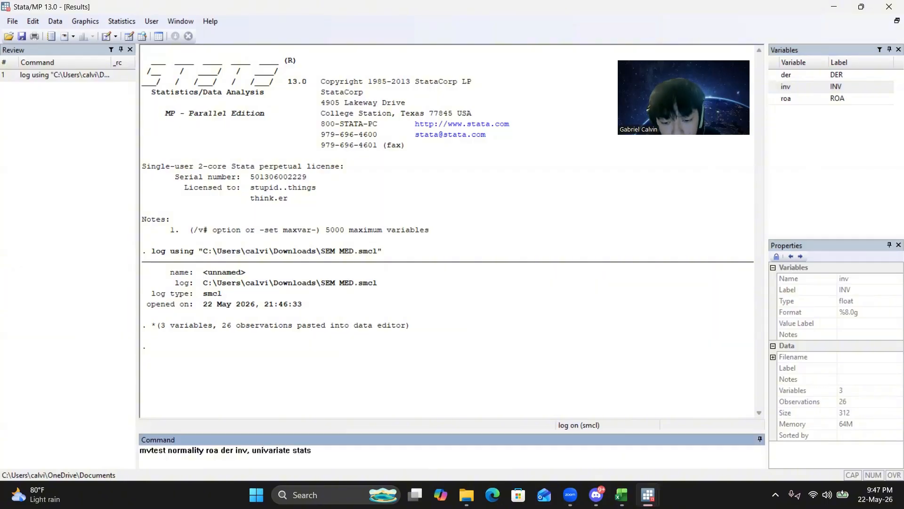
type("(all)")
key("Return")
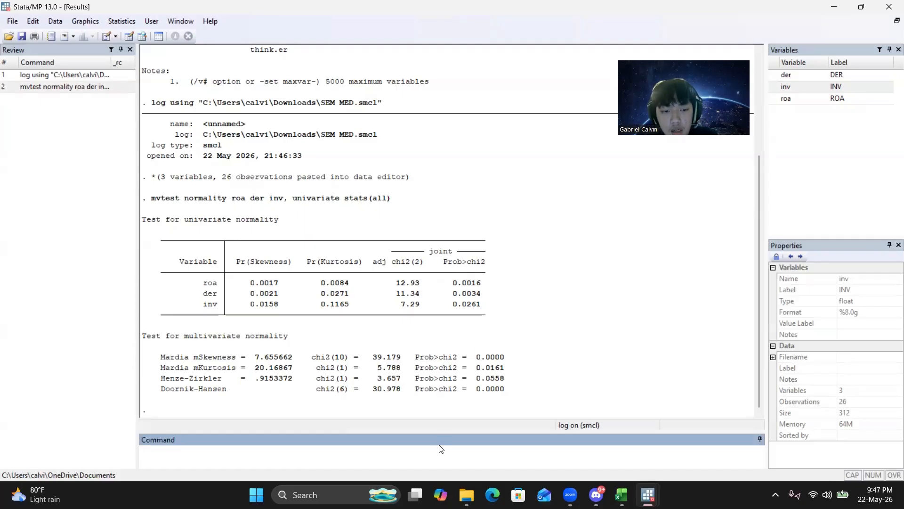
Run ladder roa to compare transformations, and try to generate log_roa using the log formula from its table.
type("ladder roa")
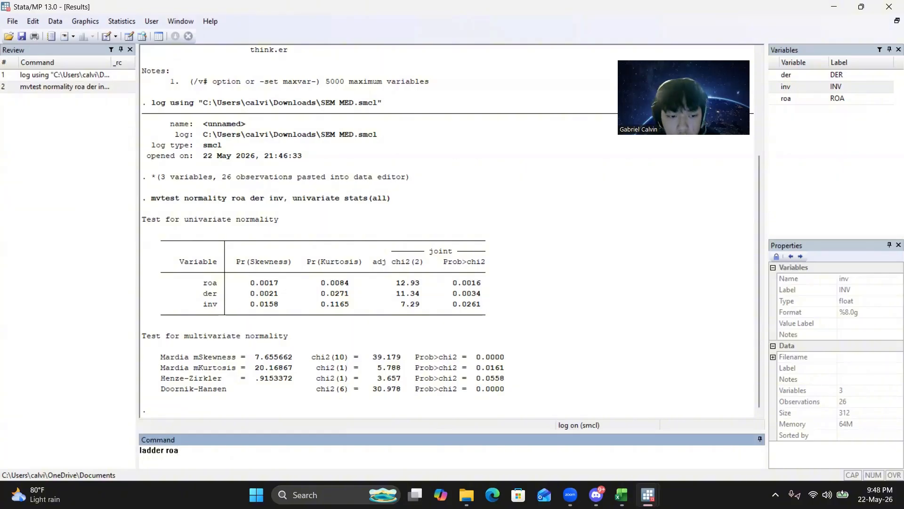
key("Return")
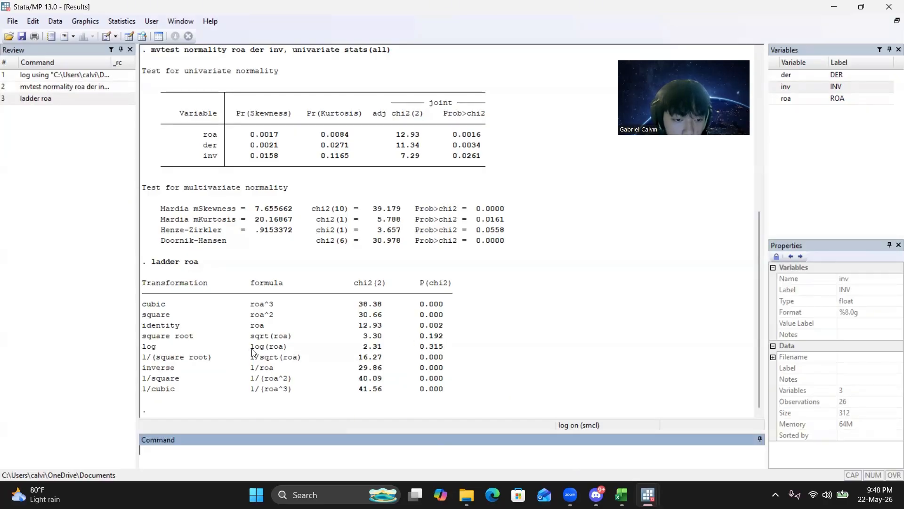
type("ge")
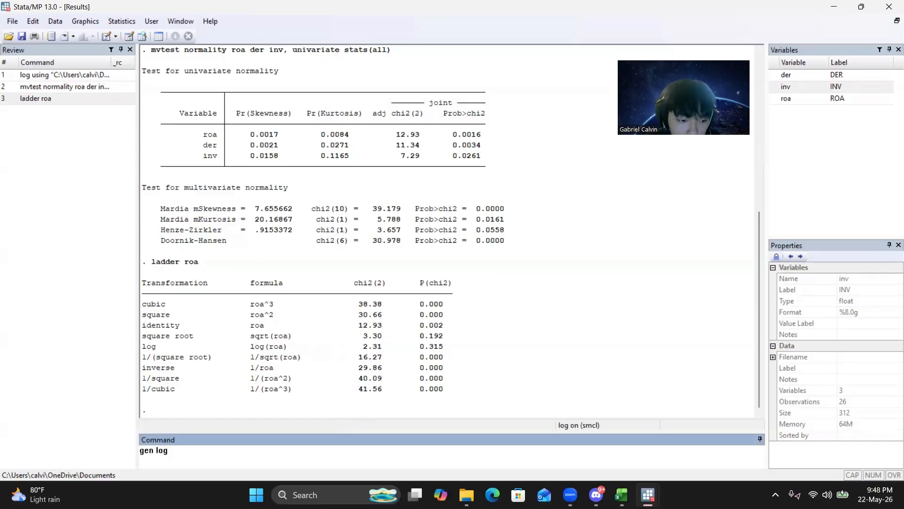
type("n log")
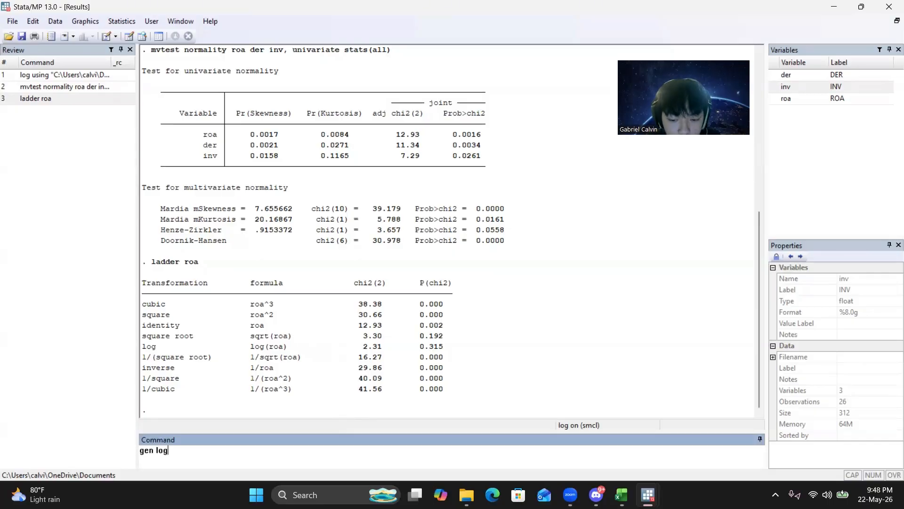
type("_roa=")
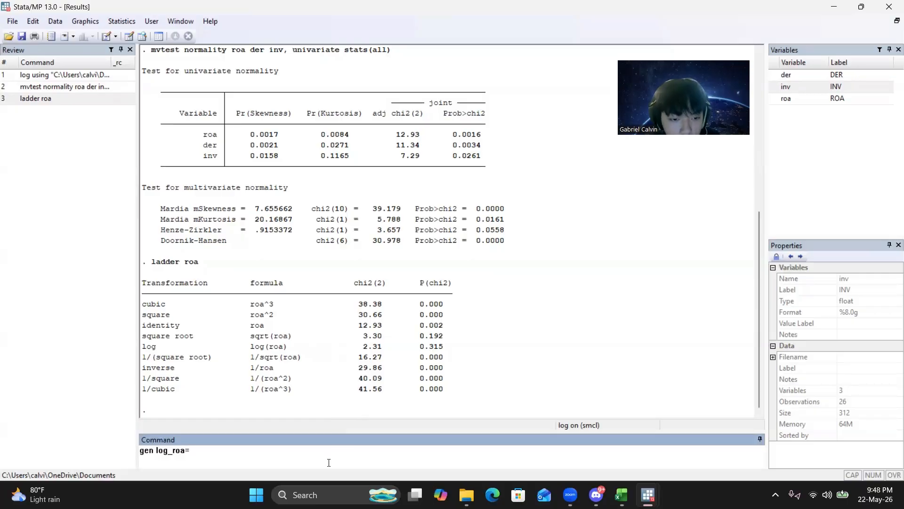
left_click_drag(253, 348, 283, 351)
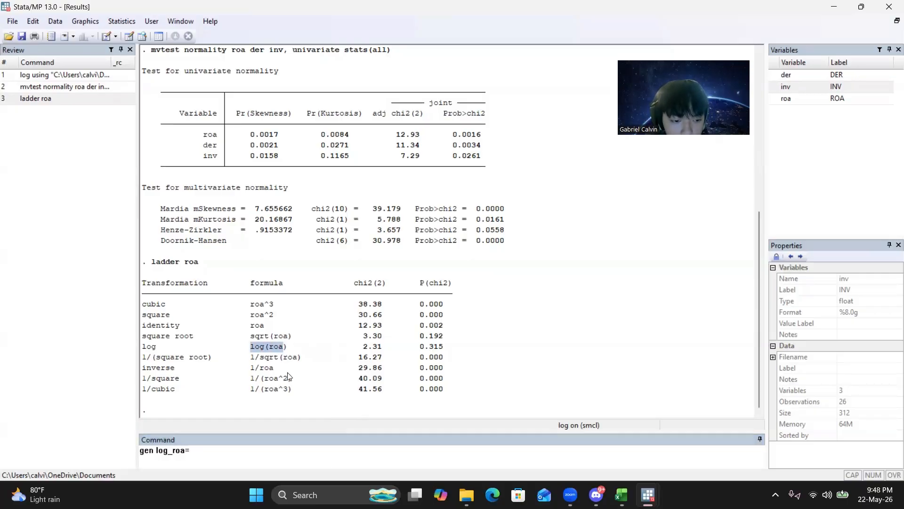
left_click(201, 453)
key("ctrl+v")
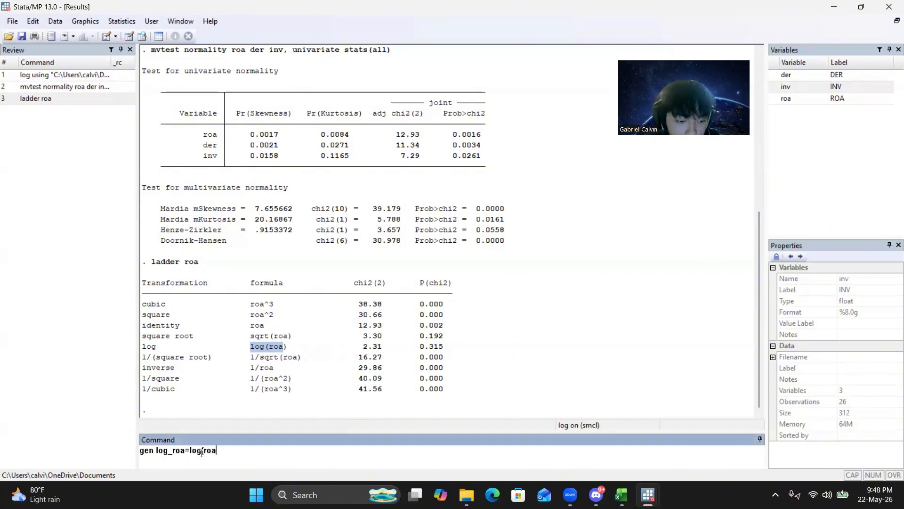
key("Return")
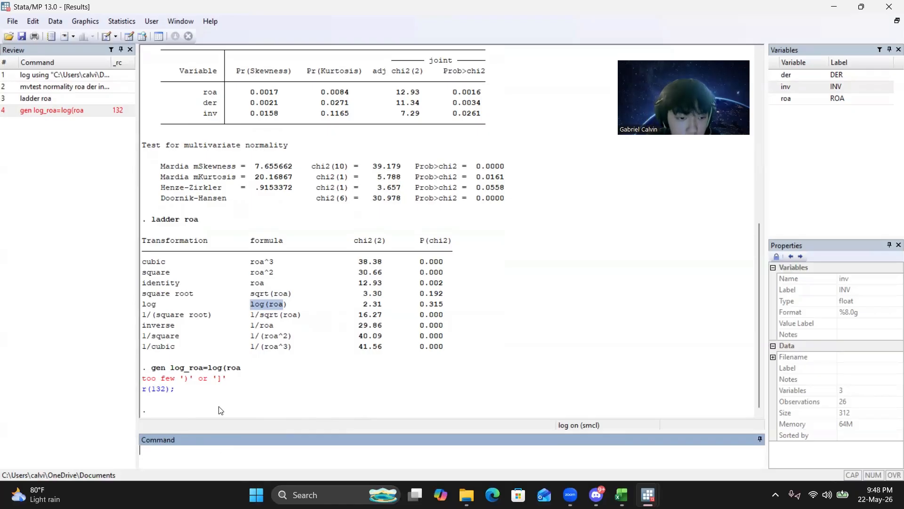
Recall the previous generate command, add the missing closing parenthesis and run it as gen log_roa=log(roa).
left_click_drag(240, 367, 158, 370)
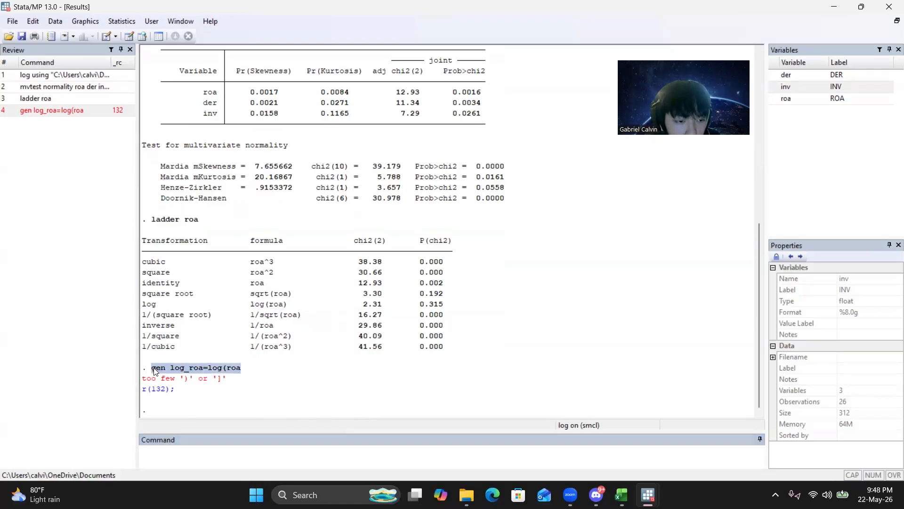
left_click(57, 113)
left_click(236, 451)
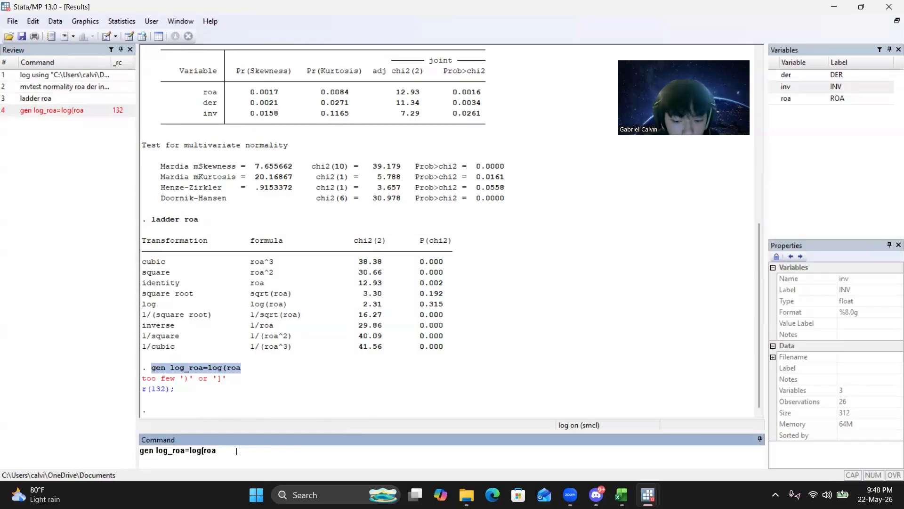
key("Return")
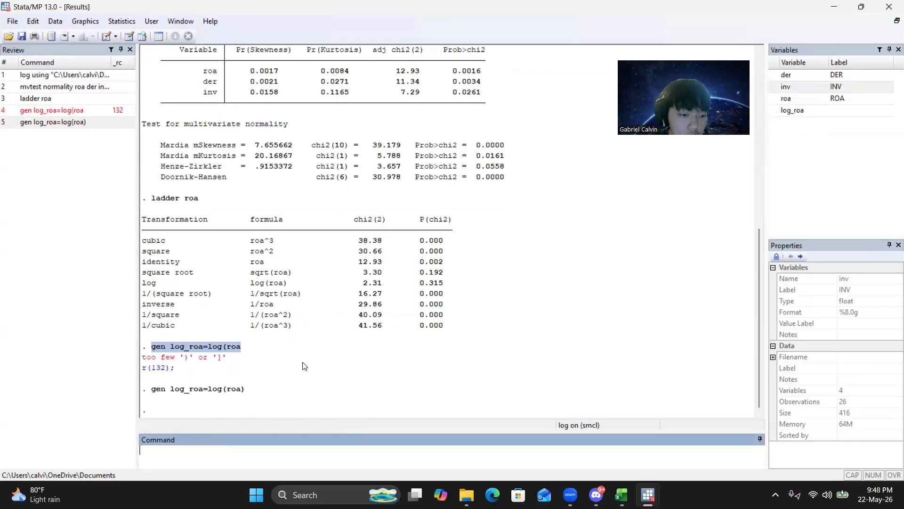
Run ladder der to compare the possible normalizing transformations of der.
type("ladder")
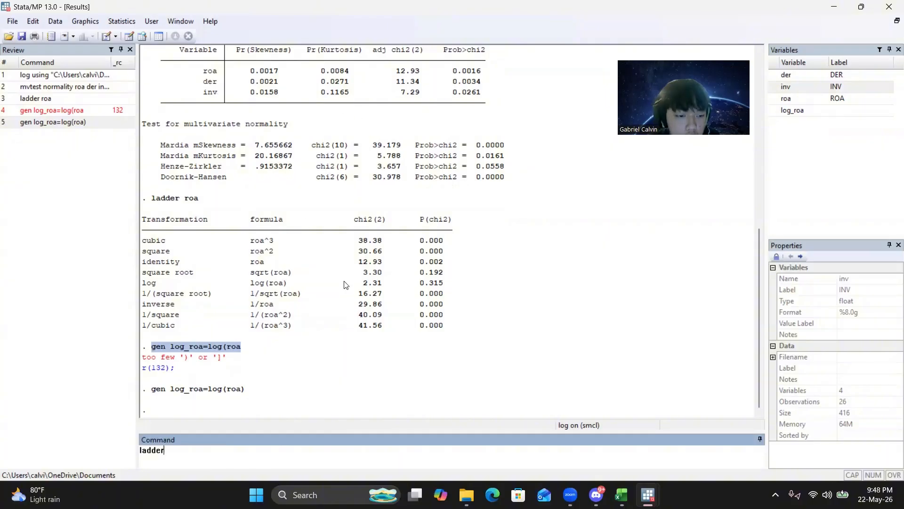
type("der")
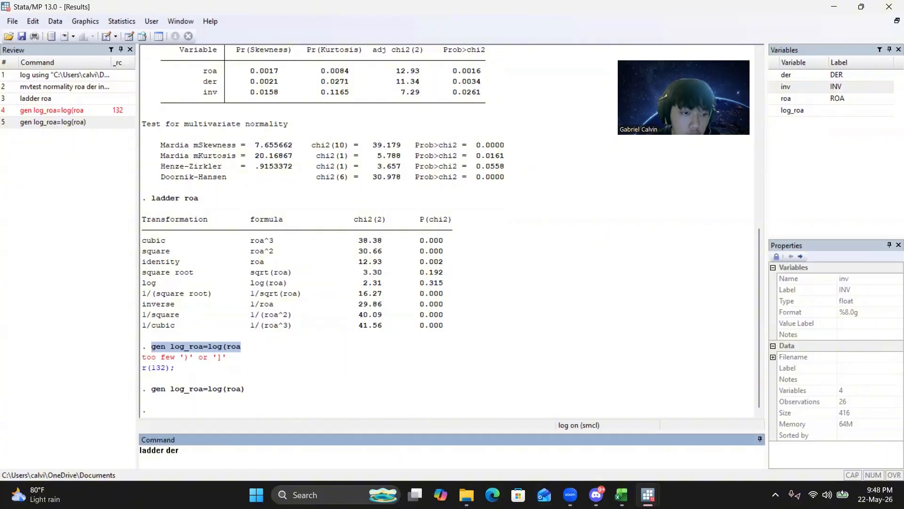
key("Return")
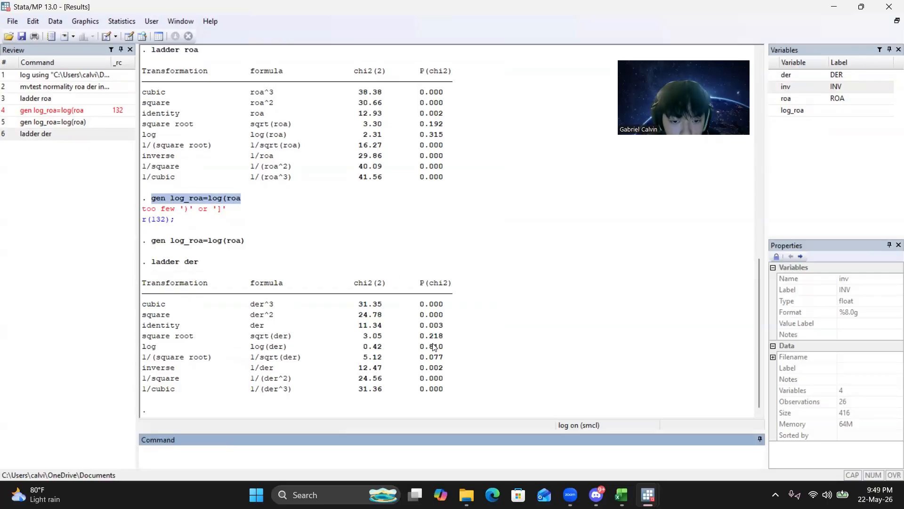
Generate the log-transformed variable log_der with gen log_der=log(der), taking the formula from the ladder table.
type("gen")
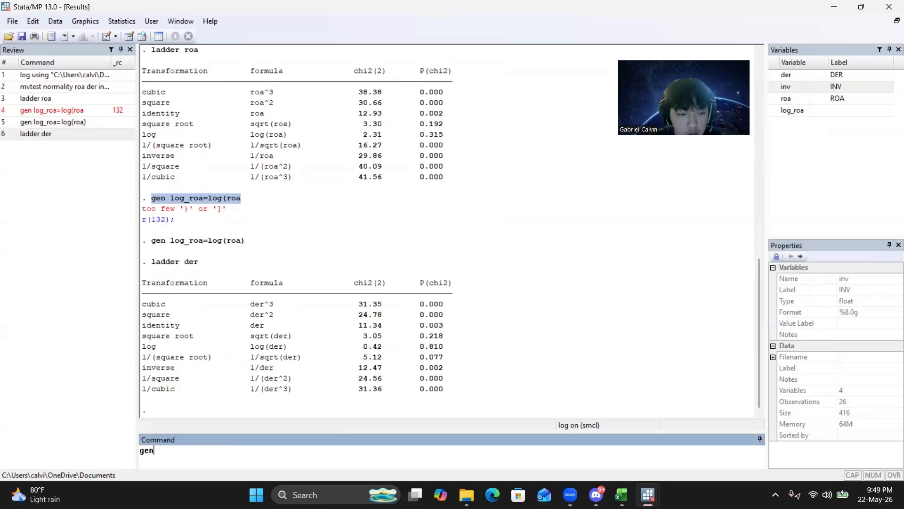
type(" log_der=")
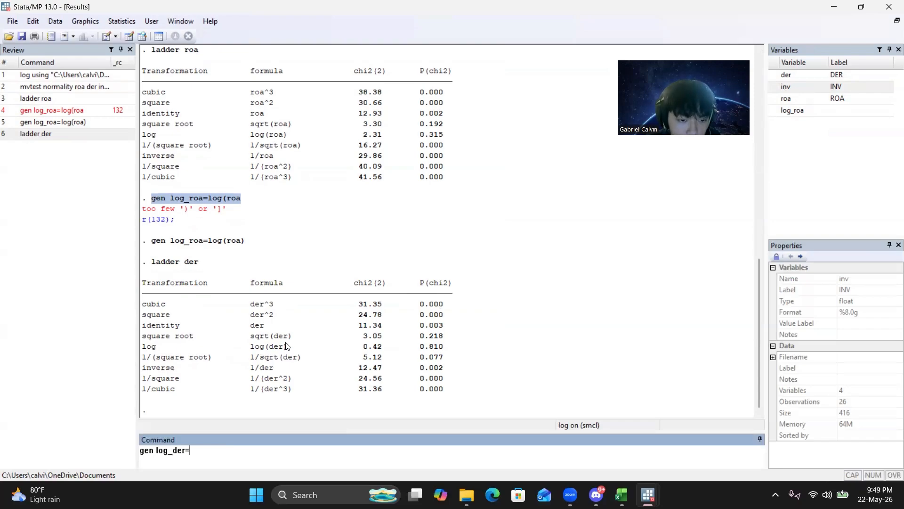
left_click_drag(286, 347, 257, 350)
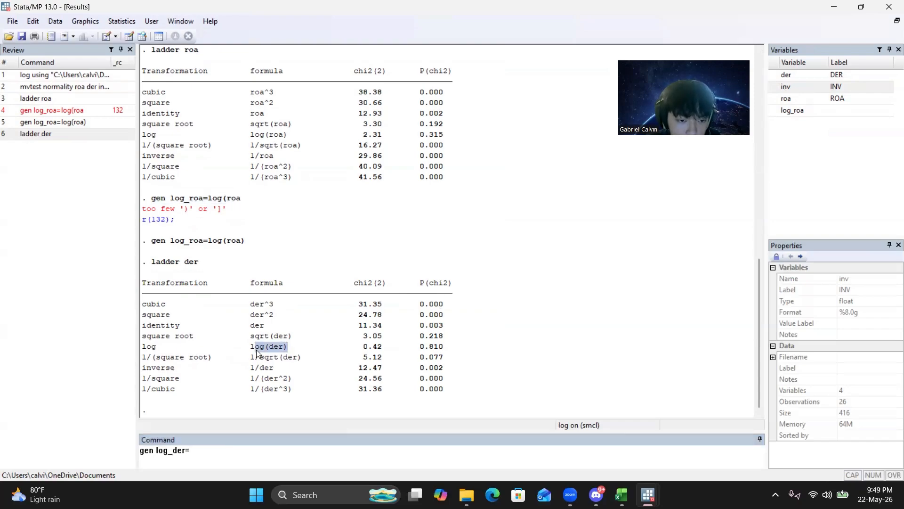
left_click(231, 451)
type("log(der)")
key("Return")
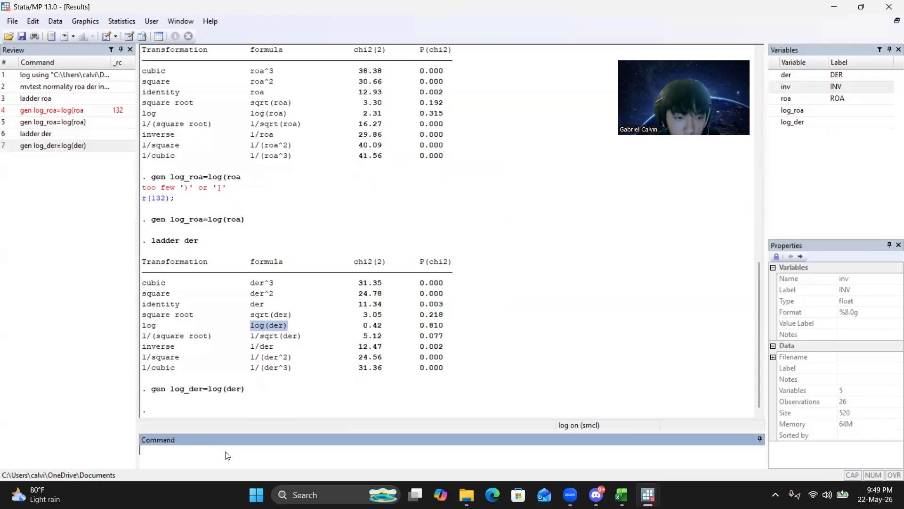
Run ladder inv to compare its transformations, and generate the square-root variable with gen sqrt_inv=sqrt(inv).
type("ladder inv")
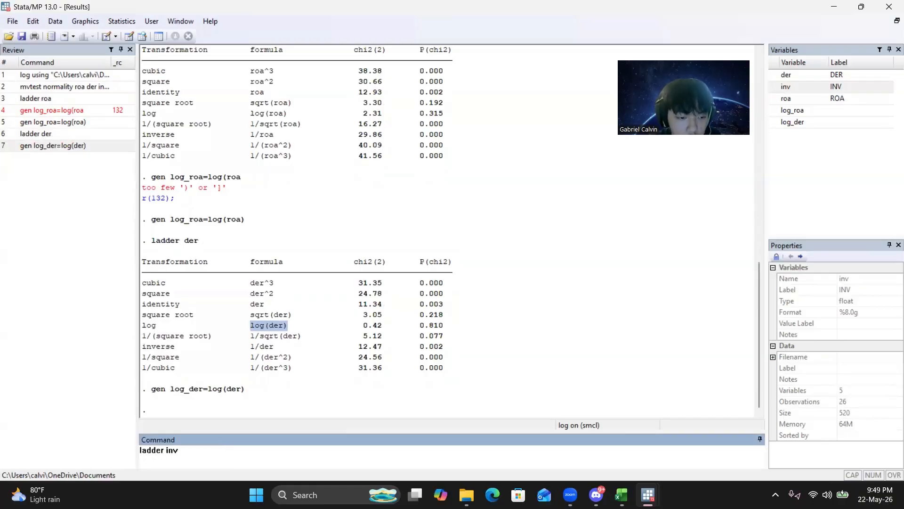
key("Return")
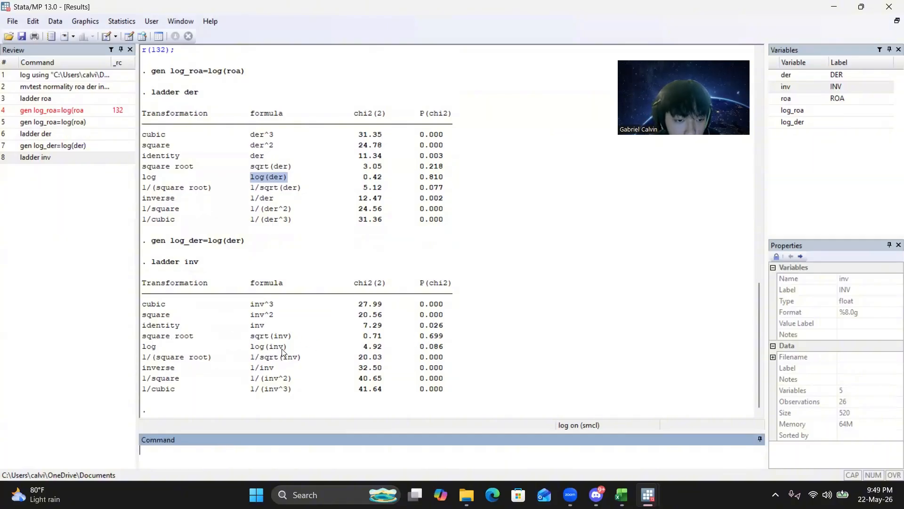
type("gen sqrt_inv=")
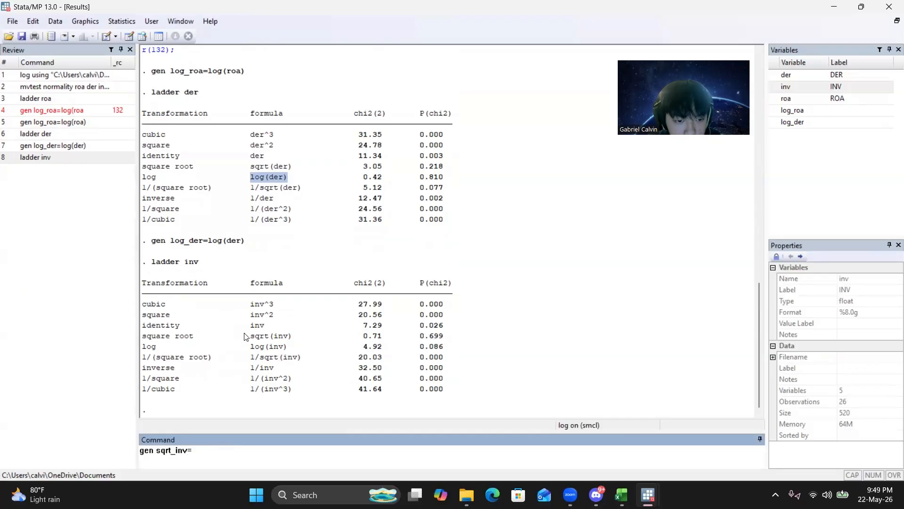
left_click_drag(251, 336, 293, 345)
key("ctrl+c")
left_click(262, 458)
key("ctrl+v")
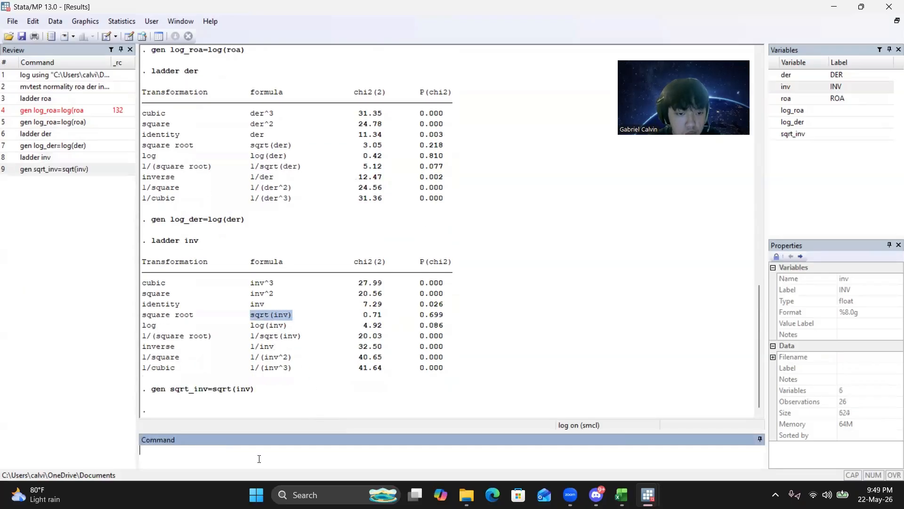
key("Return")
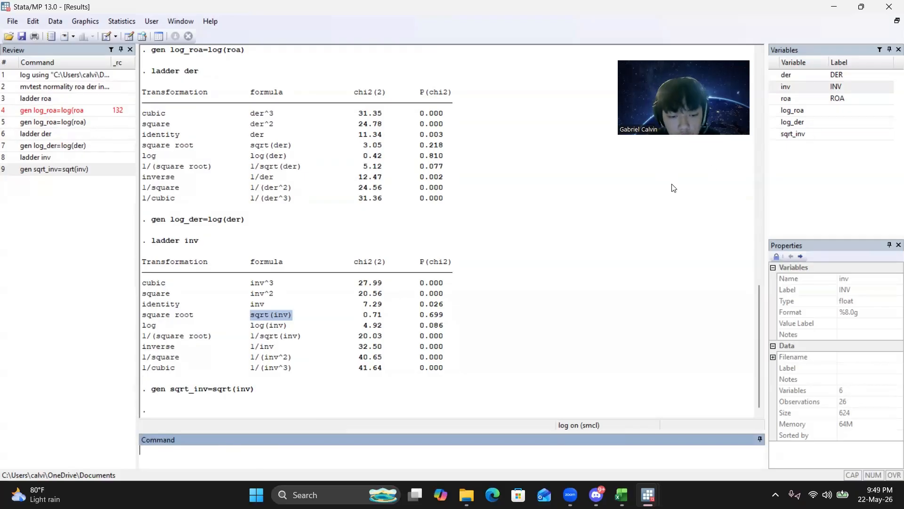
Test the transformed variables' normality by running mvtest normality log_roa log_der sqrt_inv, univariate stats(all).
type("mv")
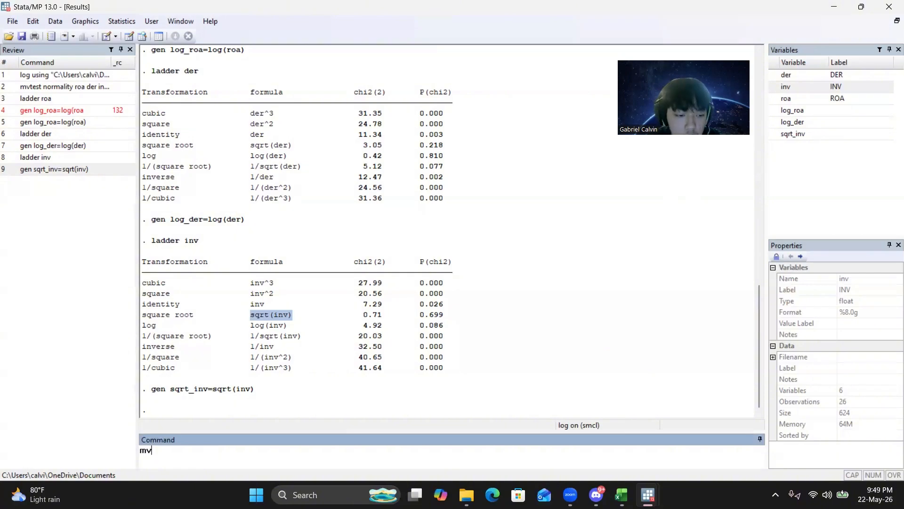
type("test nprm")
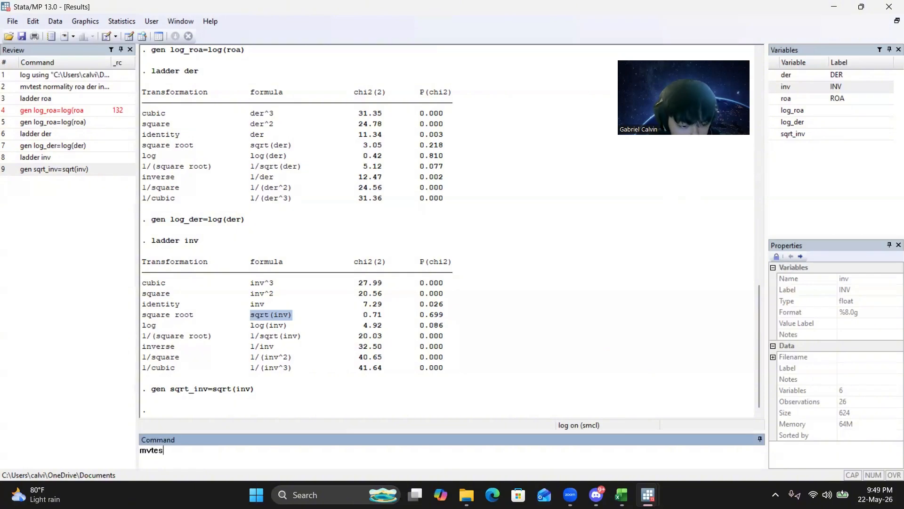
key("BackSpace")
key("BackSpace")
key("BackSpace")
key("BackSpace")
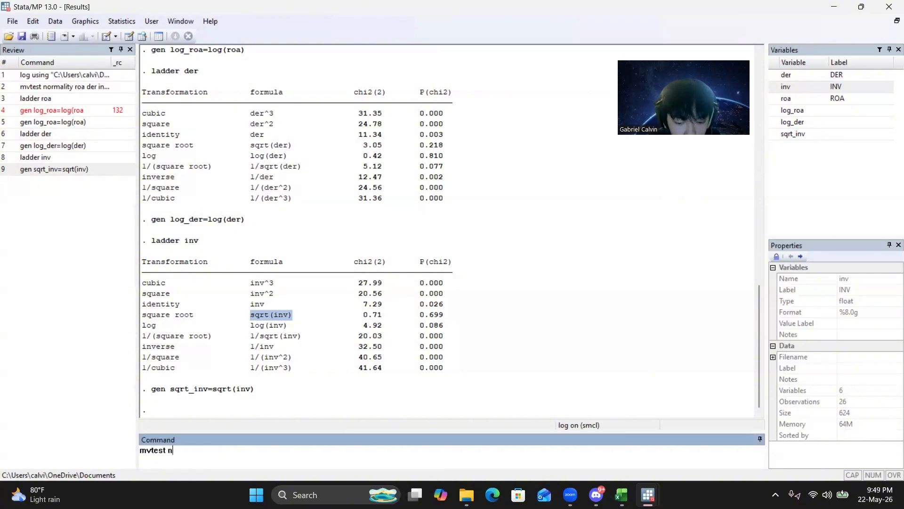
type("normality")
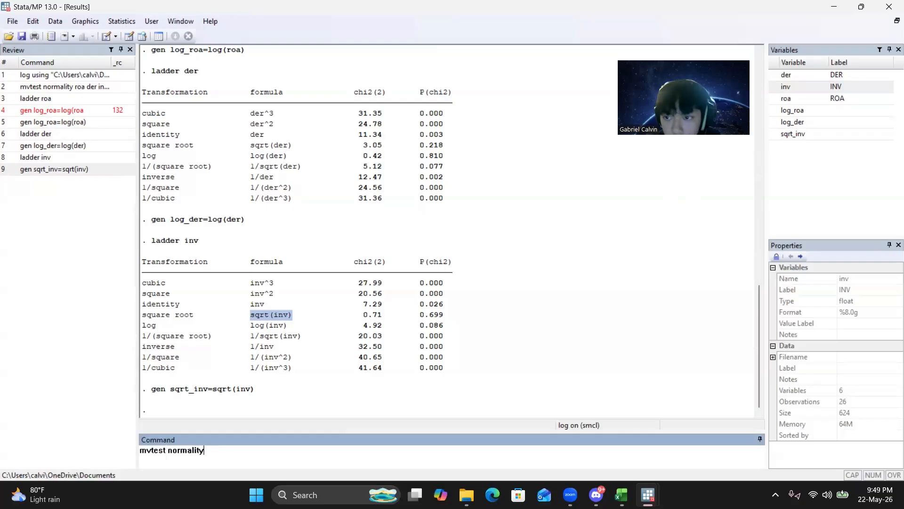
left_click(777, 112)
left_click(778, 122)
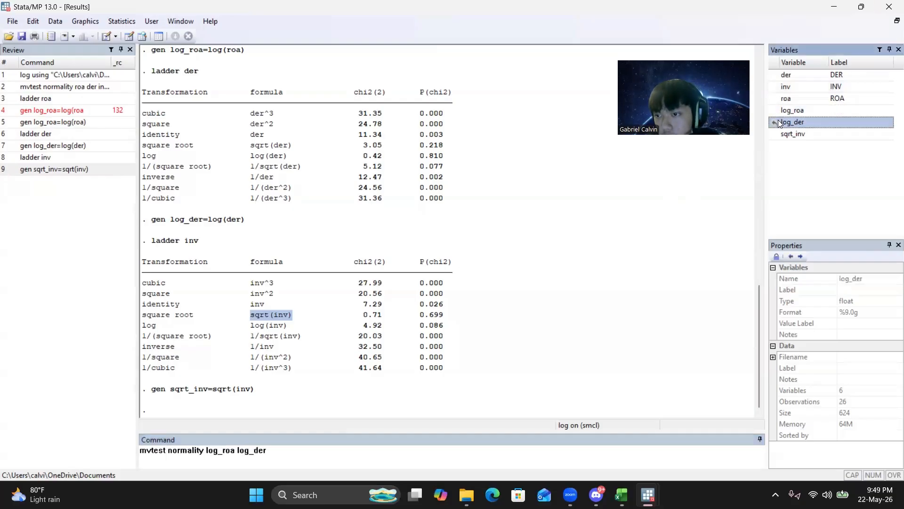
left_click(774, 134)
type(", ")
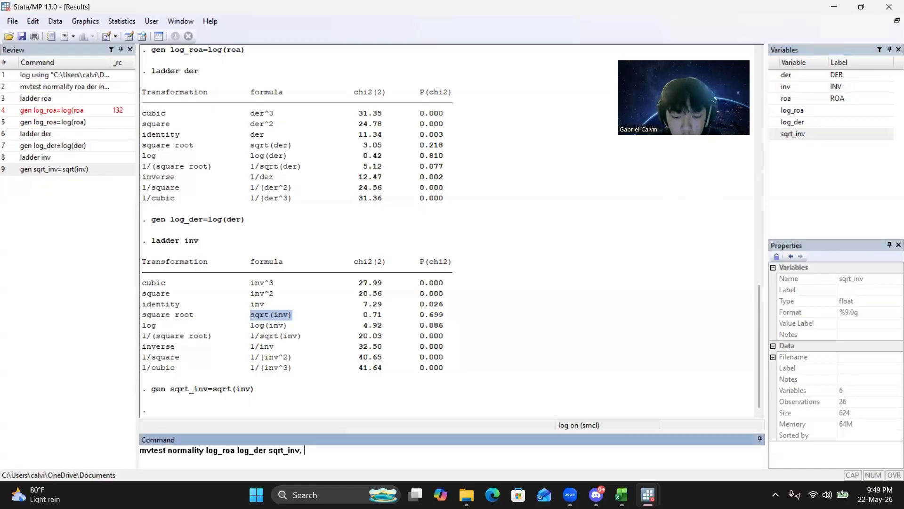
type("univariate")
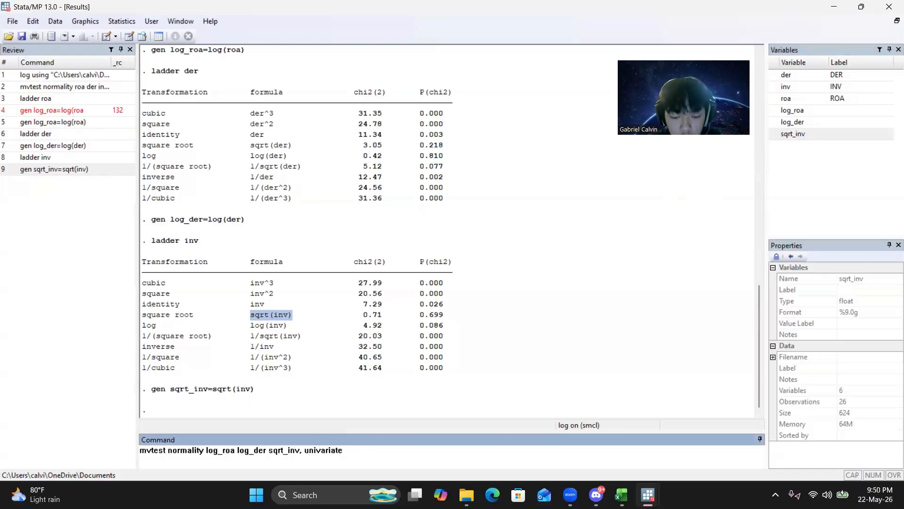
type(" stats[all")
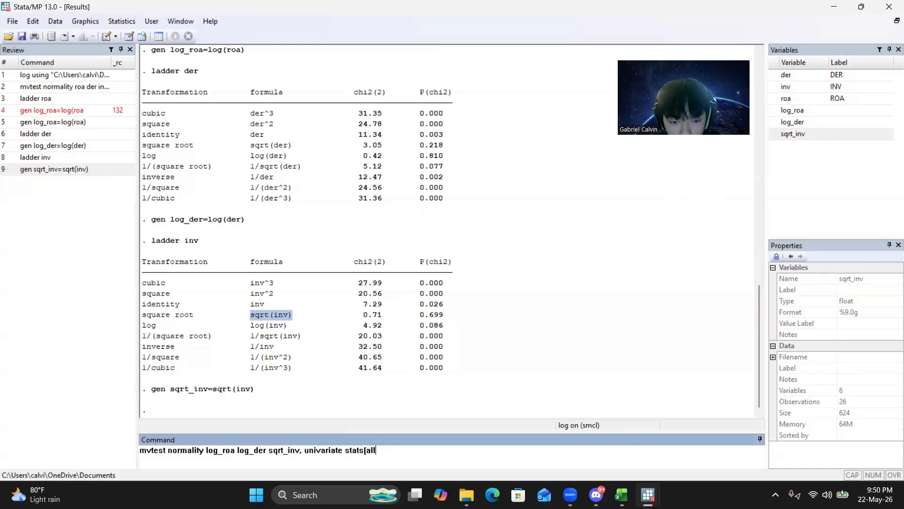
type(")")
key("Return")
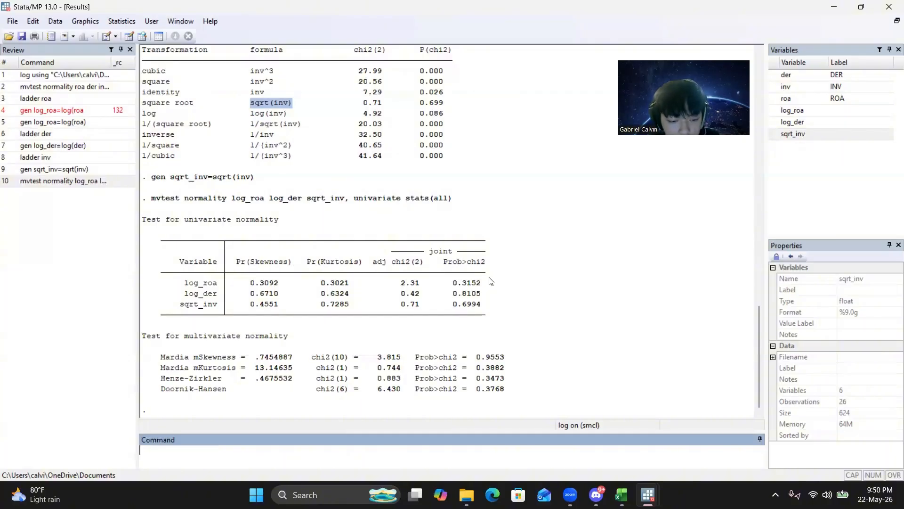
Open the SEM model builder and place three observed-variable boxes in a triangle, one above and between the other two.
left_click(134, 25)
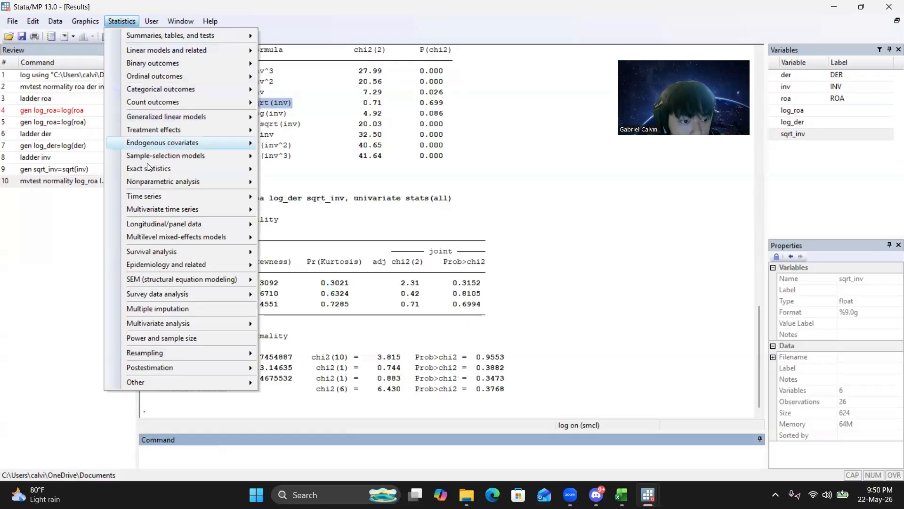
mouse_move(167, 282)
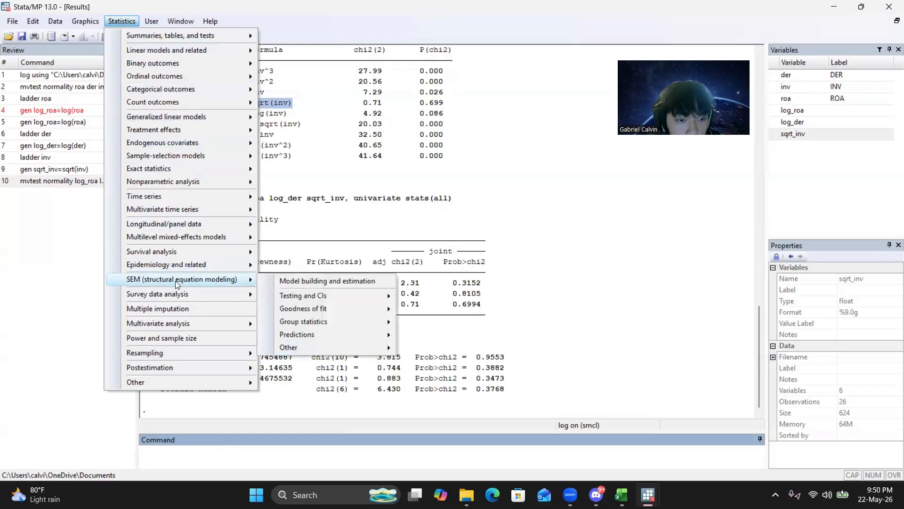
left_click(290, 286)
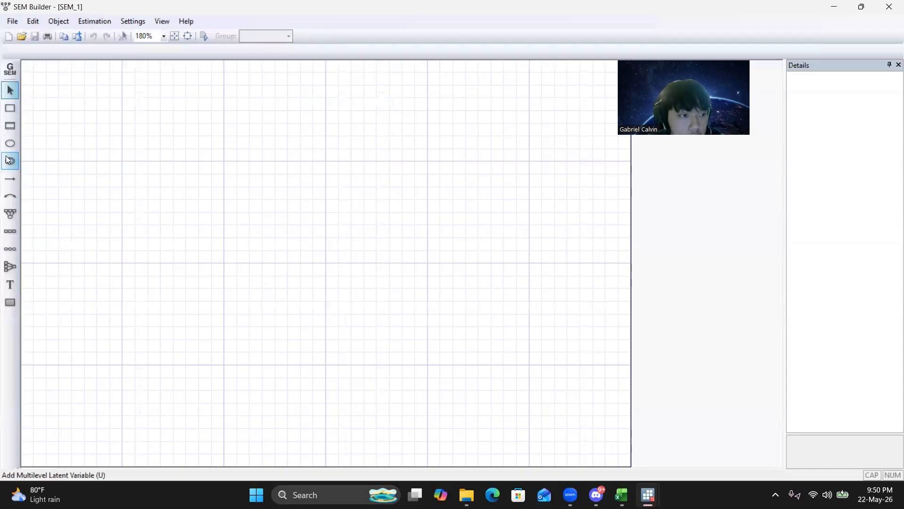
left_click(10, 108)
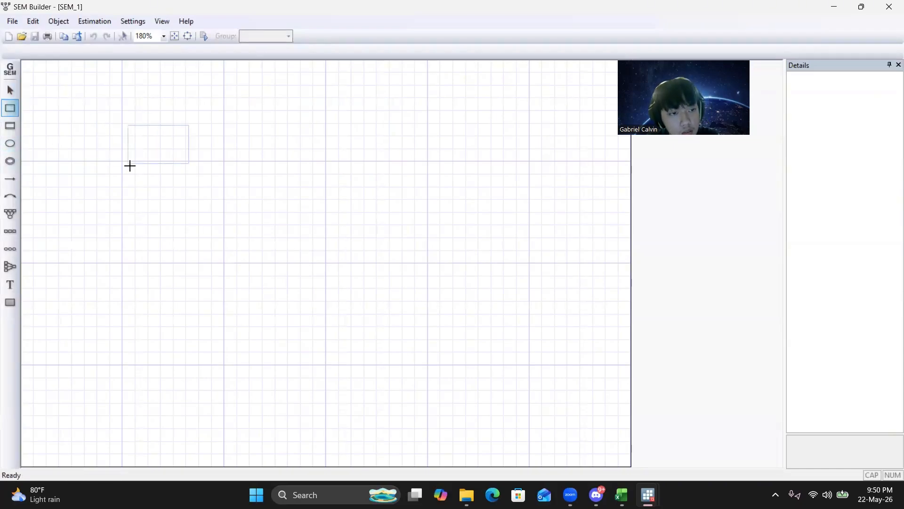
left_click(121, 250)
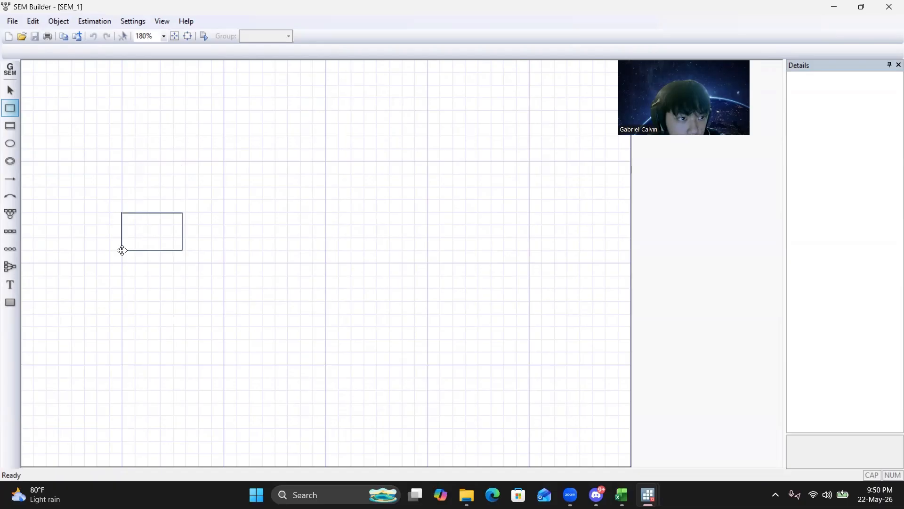
left_click(223, 174)
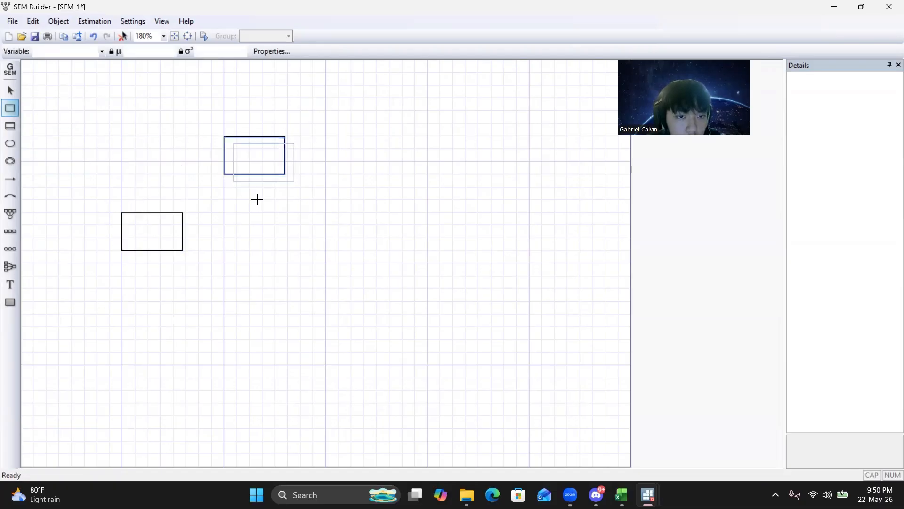
left_click(313, 250)
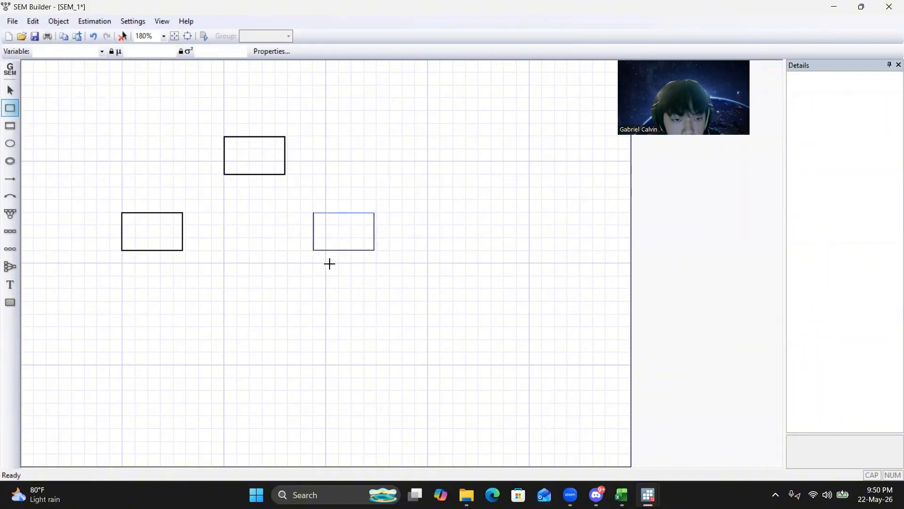
Assign the variable log_roa to the lower-left observed-variable box of the diagram.
left_click(11, 90)
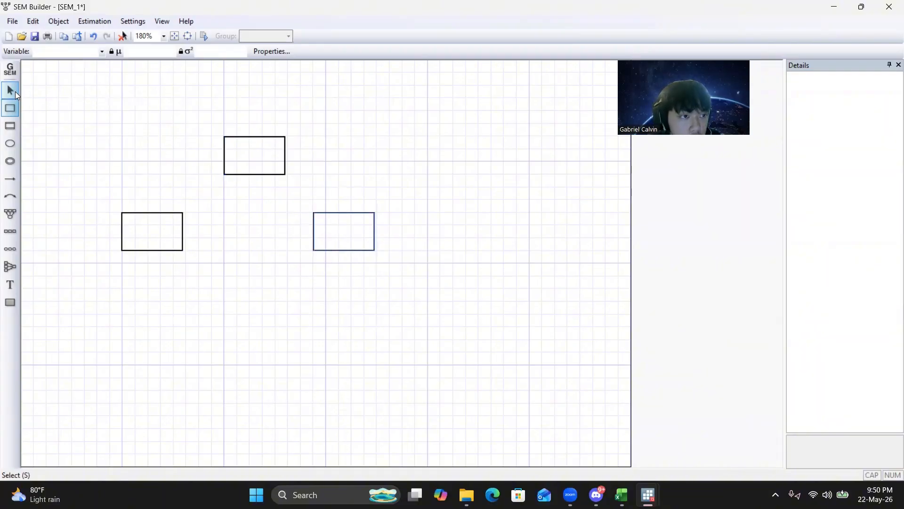
double_click(165, 236)
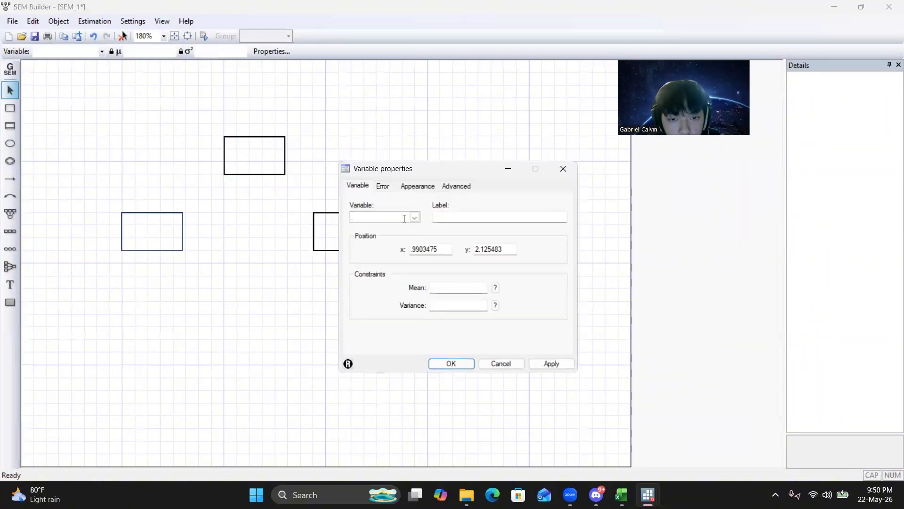
left_click(406, 218)
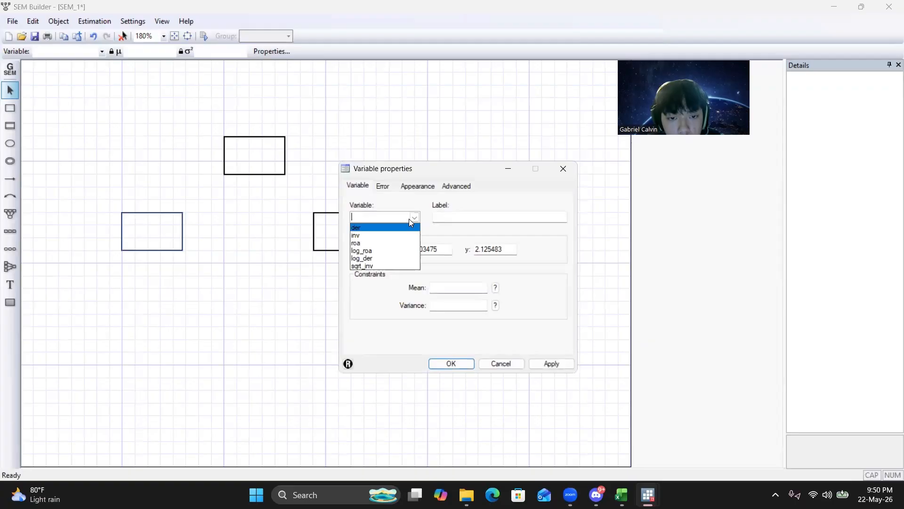
left_click(377, 252)
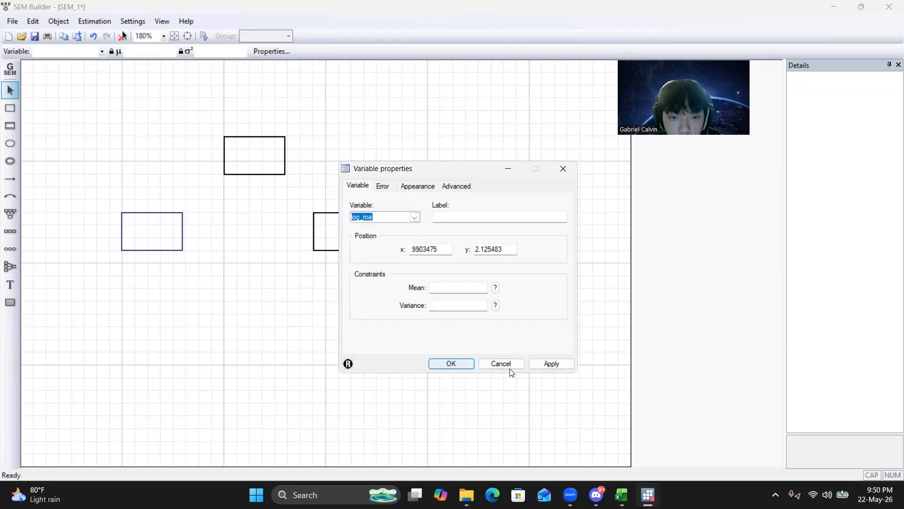
left_click(452, 364)
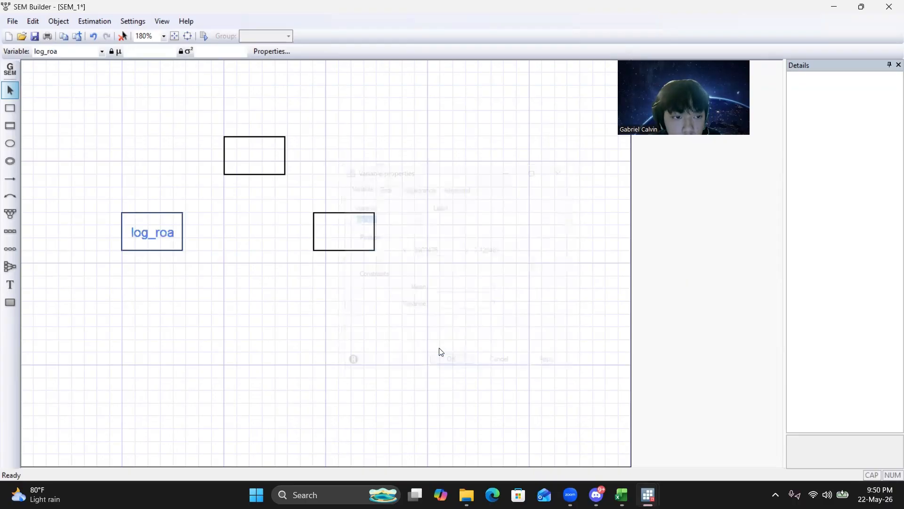
Assign the variable log_der to the upper middle box of the diagram.
double_click(270, 149)
left_click(414, 217)
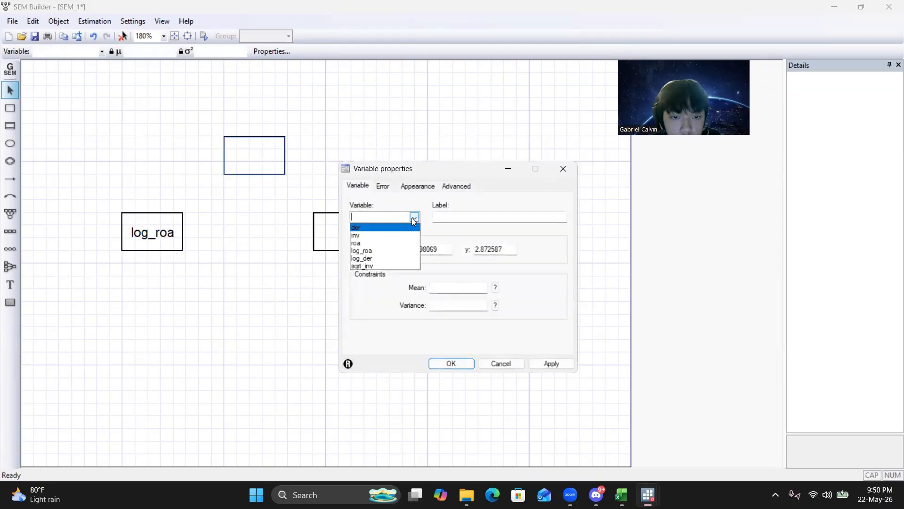
left_click(377, 258)
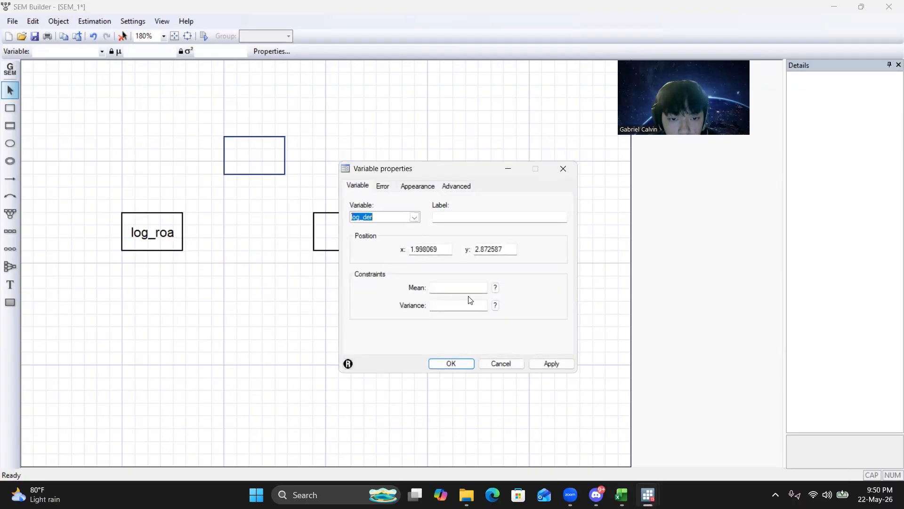
left_click(451, 364)
Assign the variable sqrt_inv to the remaining empty box at the lower right of the diagram.
double_click(360, 240)
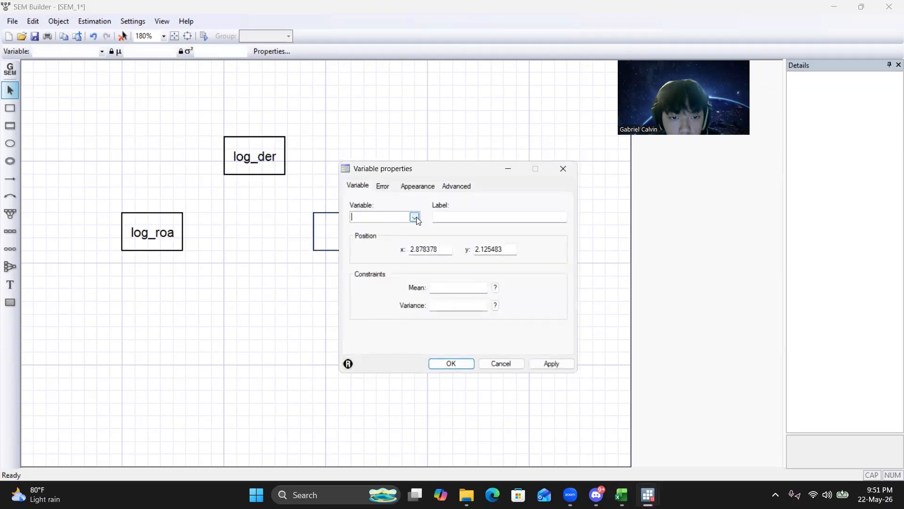
left_click(415, 217)
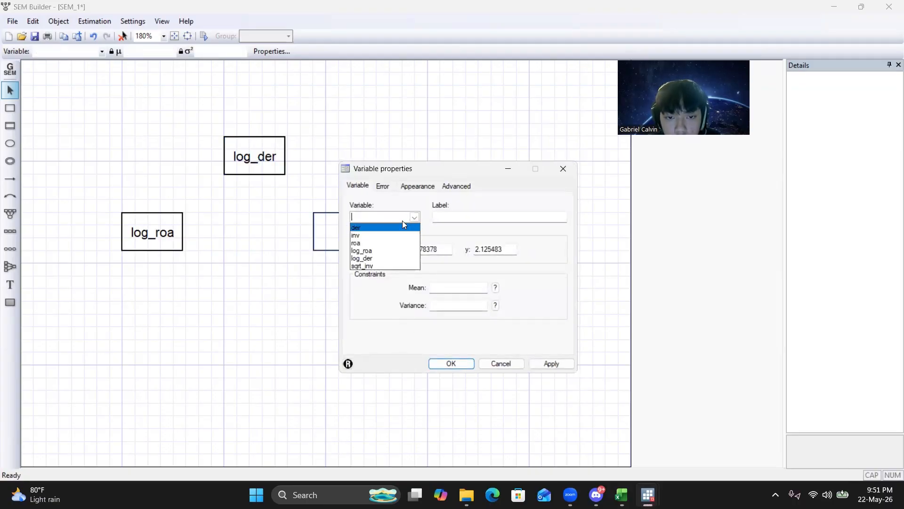
left_click(373, 265)
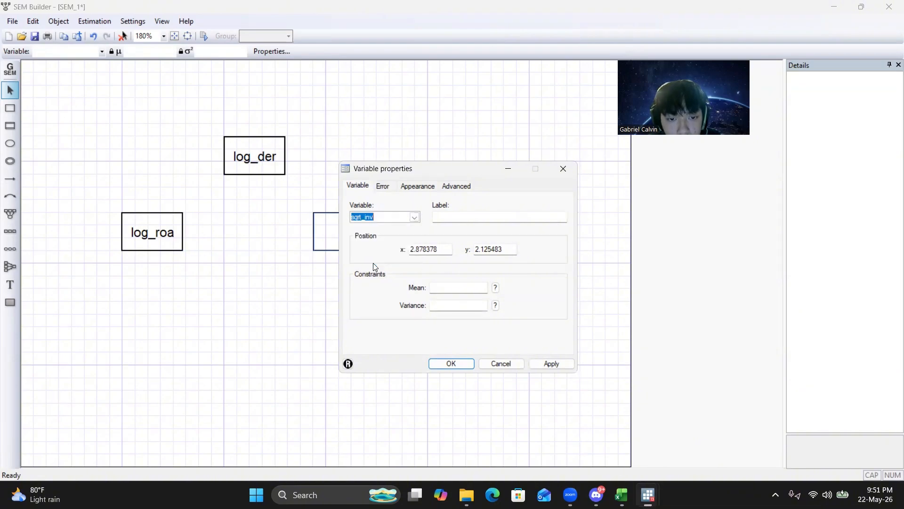
left_click(453, 364)
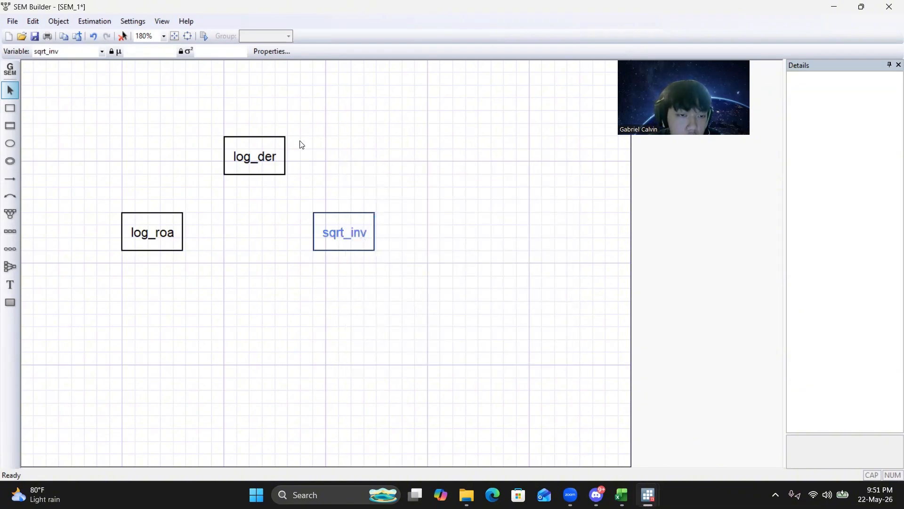
Draw paths from log_roa to sqrt_inv, from log_roa to log_der, and from log_der to sqrt_inv.
left_click(10, 179)
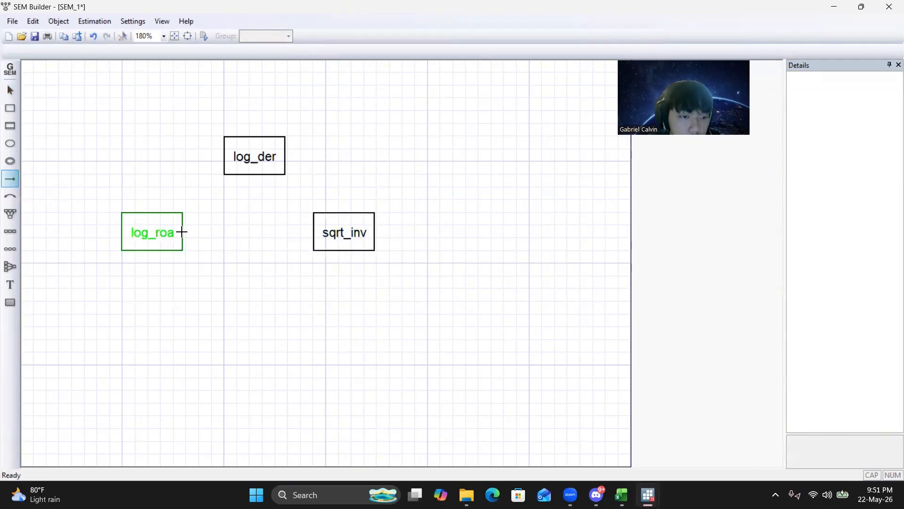
left_click_drag(182, 232, 313, 231)
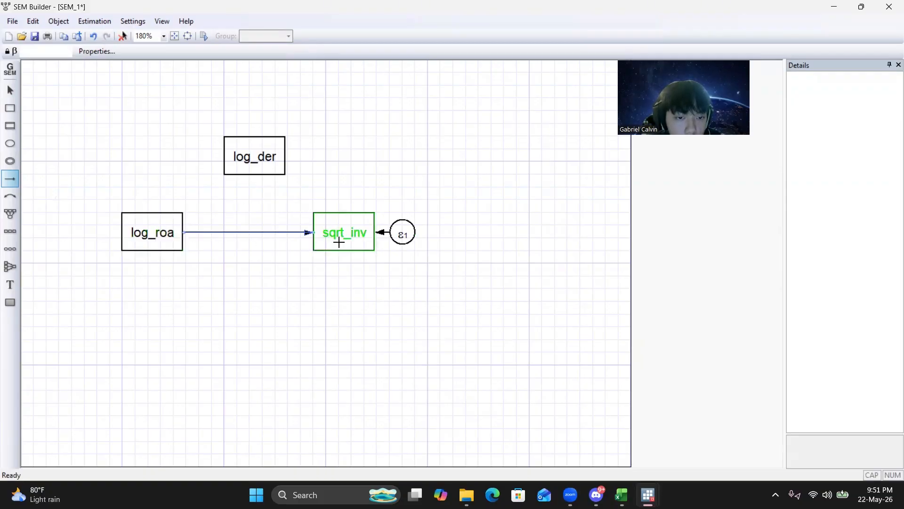
left_click_drag(156, 213, 347, 211)
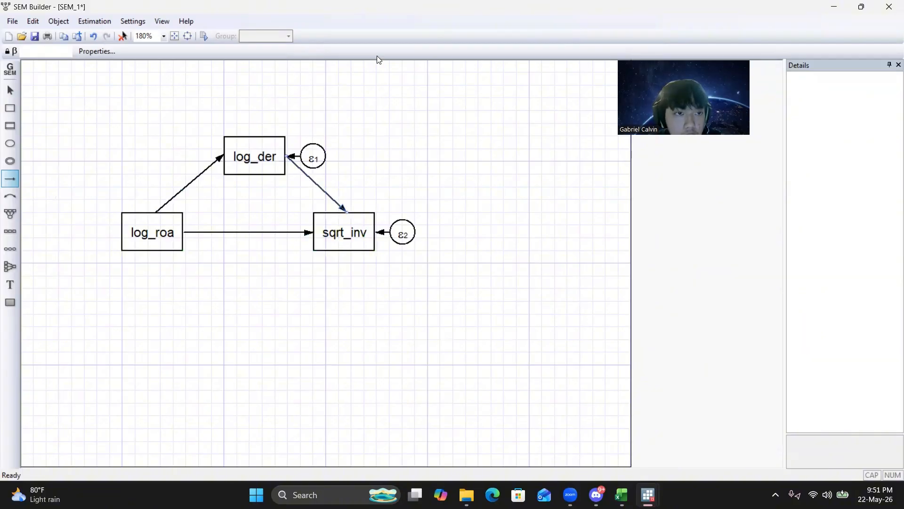
Estimate the path model by maximum likelihood and close the diagram, saving it over the existing SEM_1 file in Downloads.
left_click(205, 36)
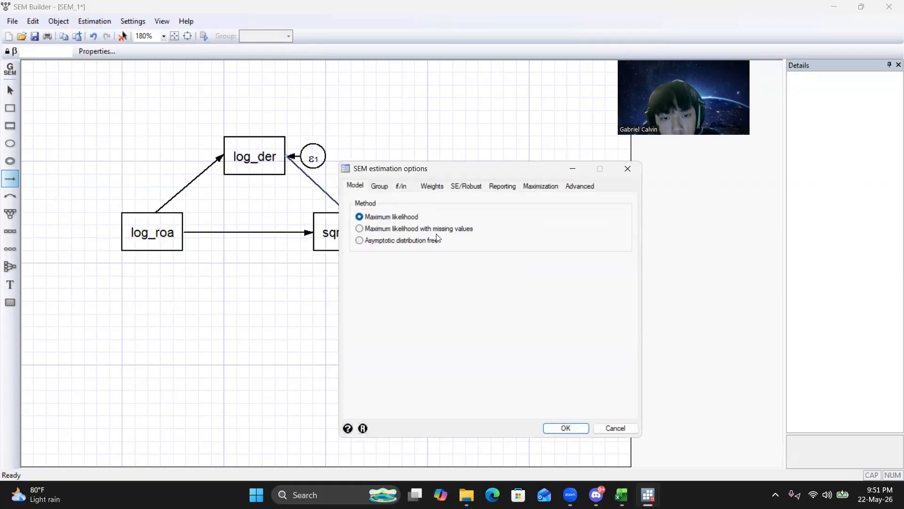
left_click(571, 431)
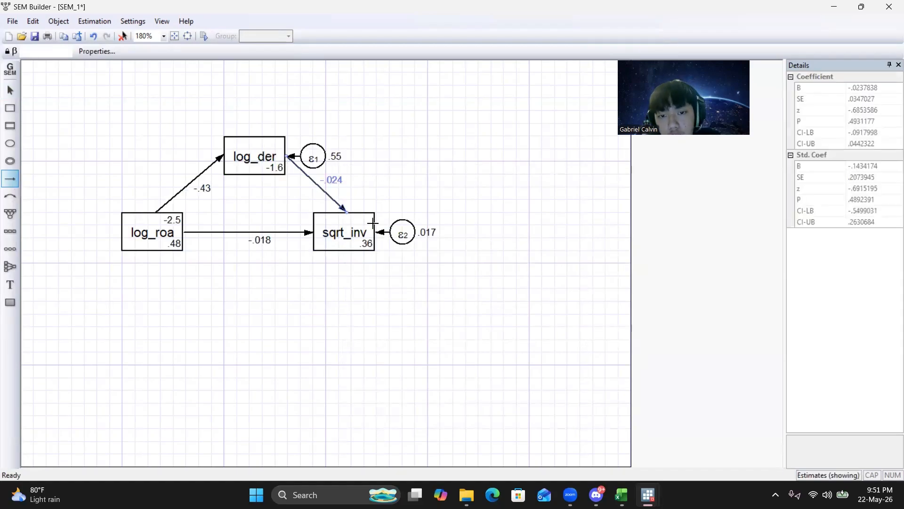
left_click(889, 6)
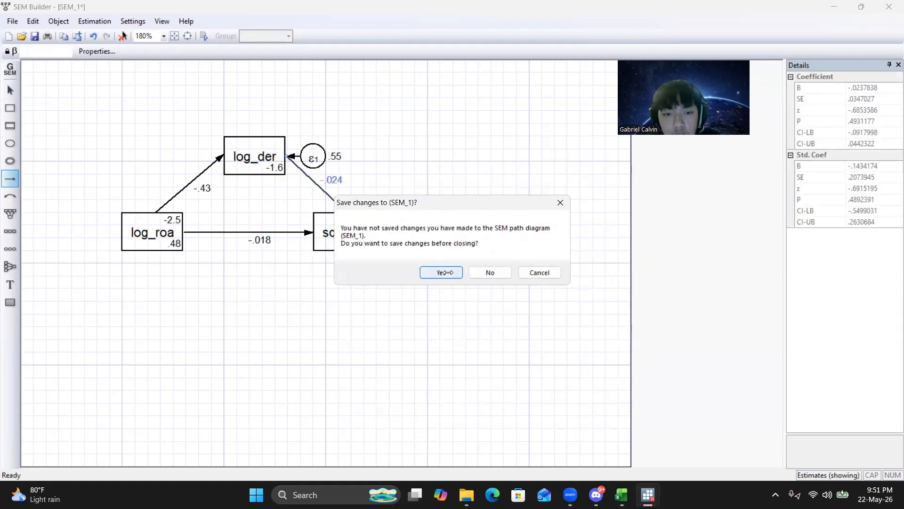
left_click(443, 272)
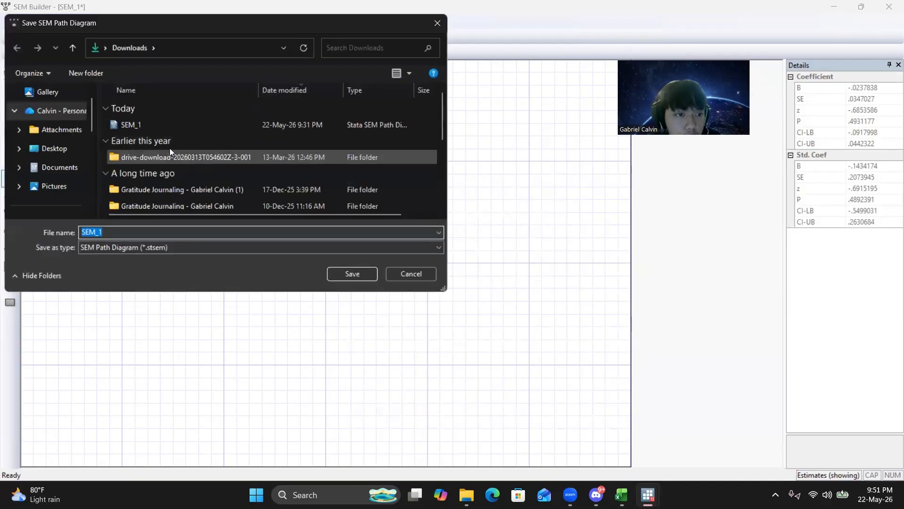
left_click(160, 124)
left_click(352, 273)
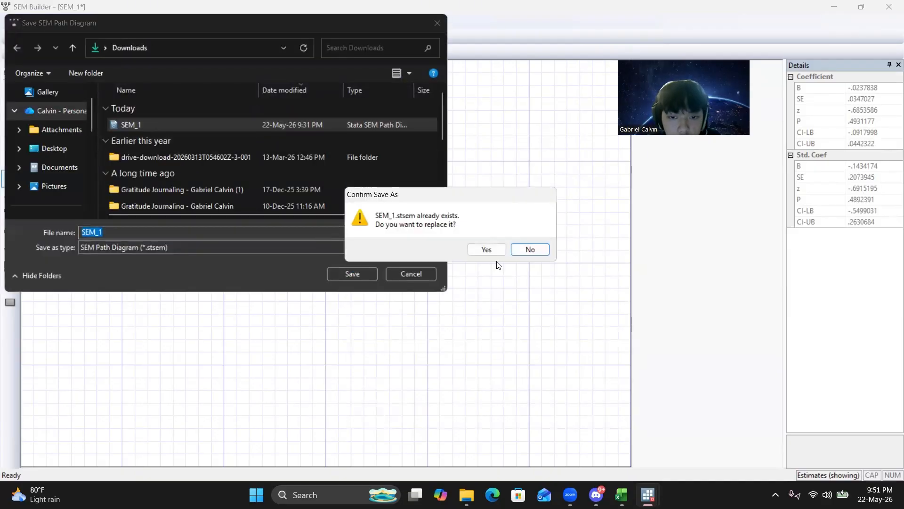
left_click(497, 249)
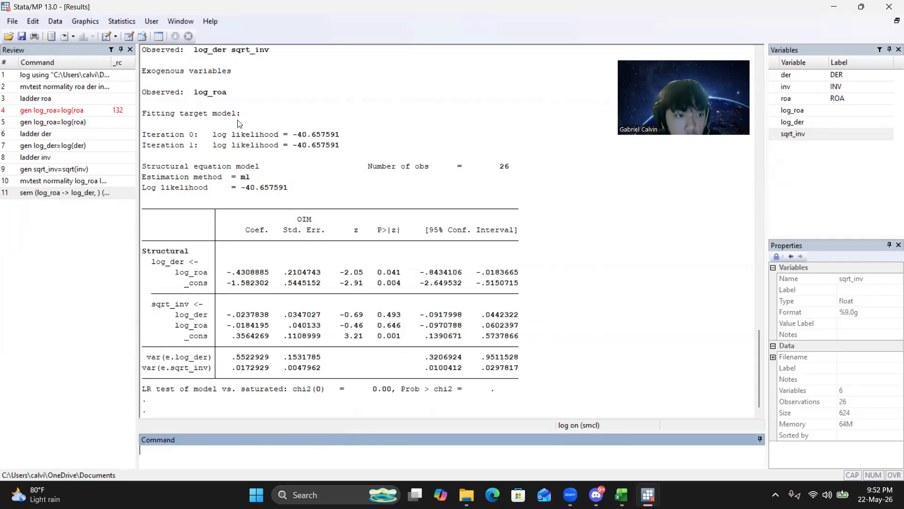
Run estat gof, stat(all) to report all goodness-of-fit statistics for the estimated model.
scroll(239, 125, "up", 8)
scroll(238, 125, "down", 8)
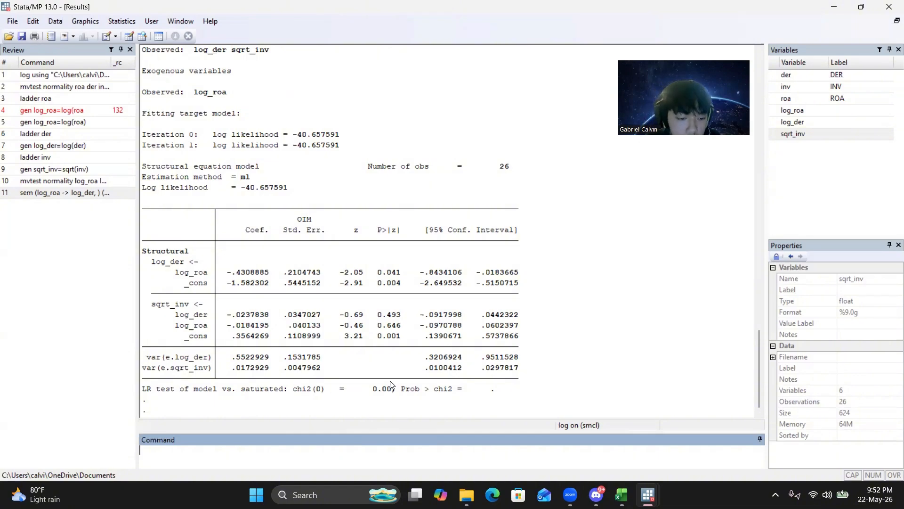
type("estat gof,")
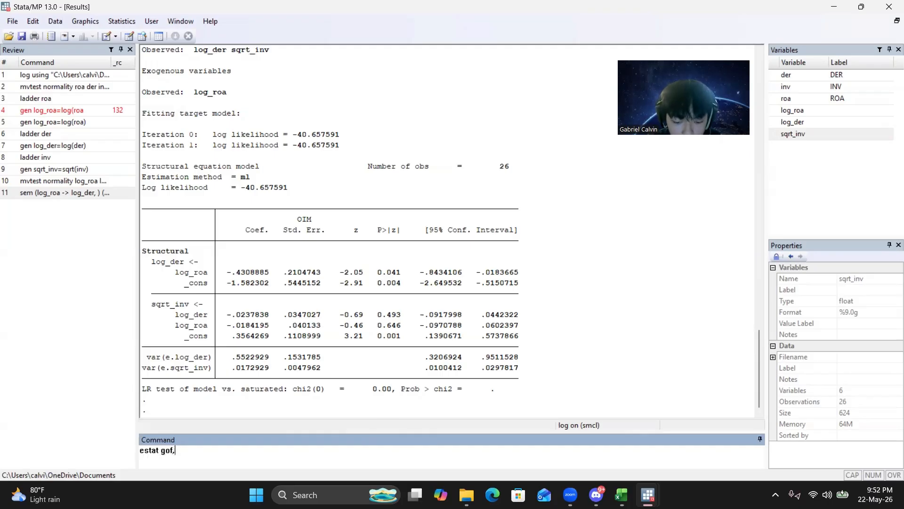
type(" stat(all")
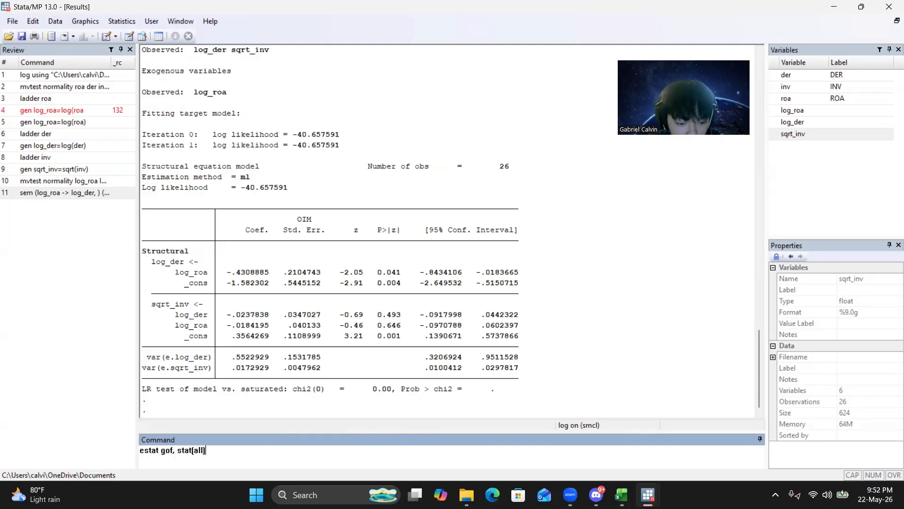
key("Return")
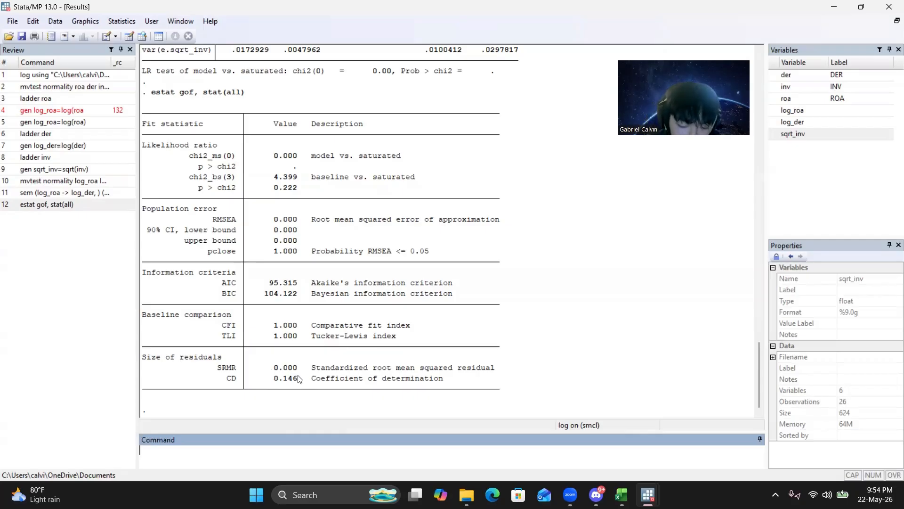
Run the mediation test medsem, indep( log_roa) med( log_der) dep( sqrt_inv) on the estimated model.
type("med")
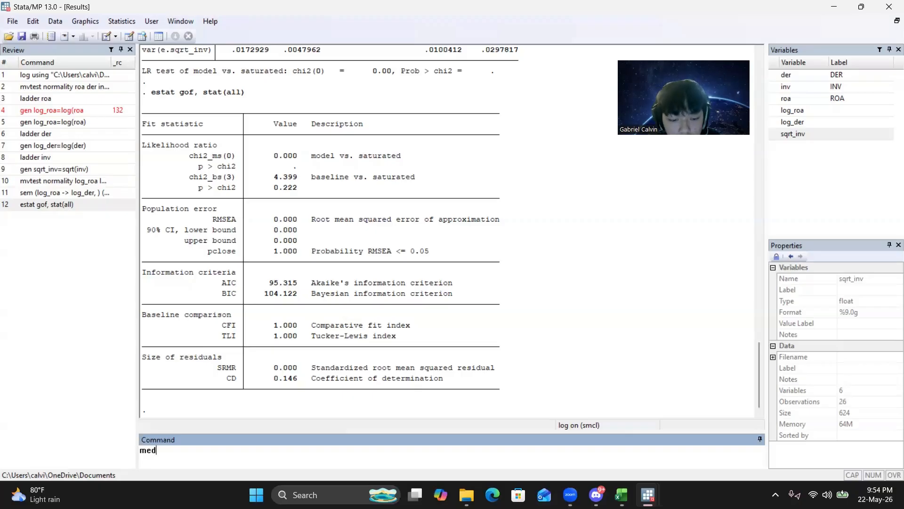
type("sem")
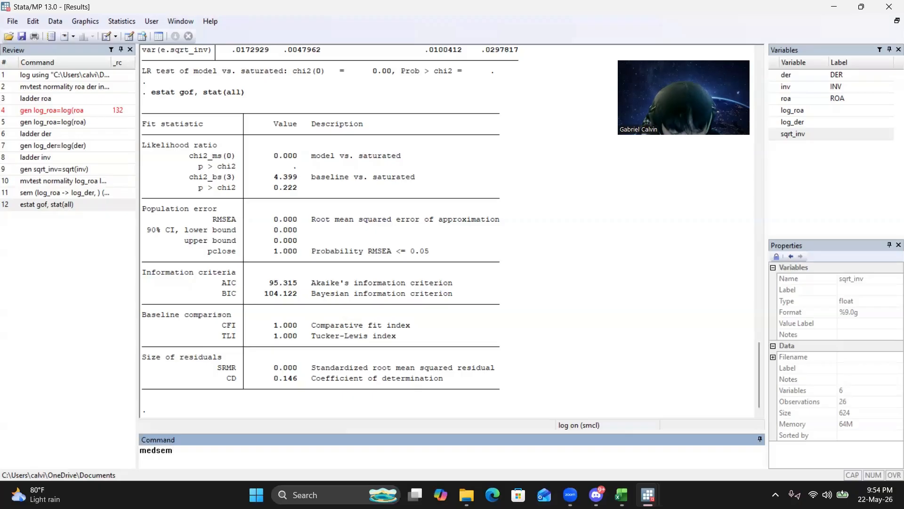
type(", indep")
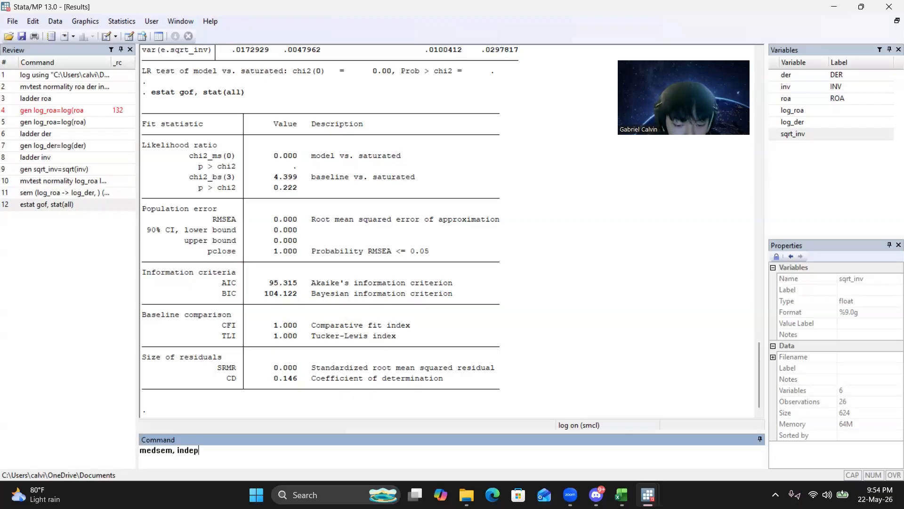
type("(")
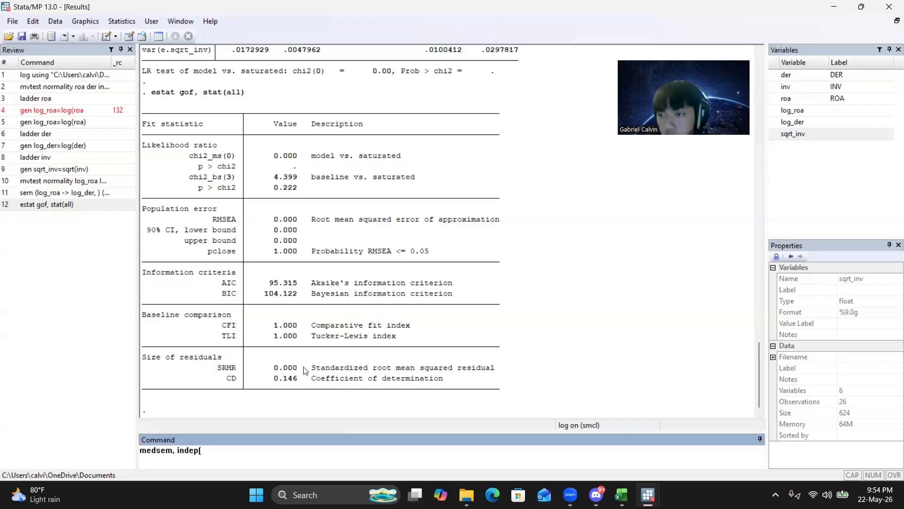
double_click(792, 110)
type(") ")
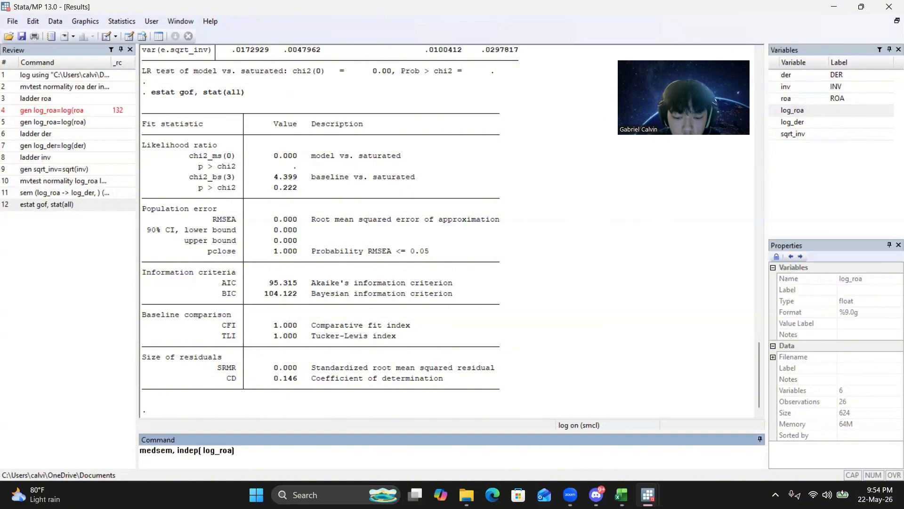
type("med(")
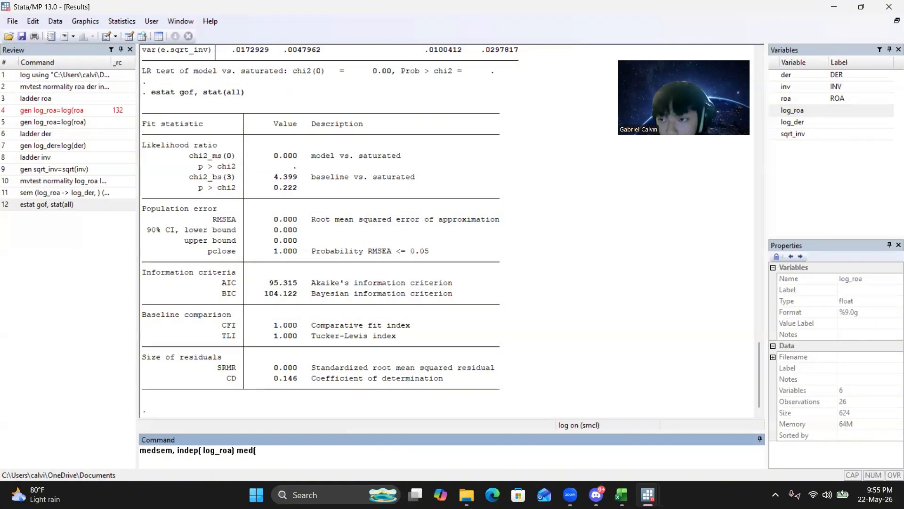
double_click(792, 122)
type(") ")
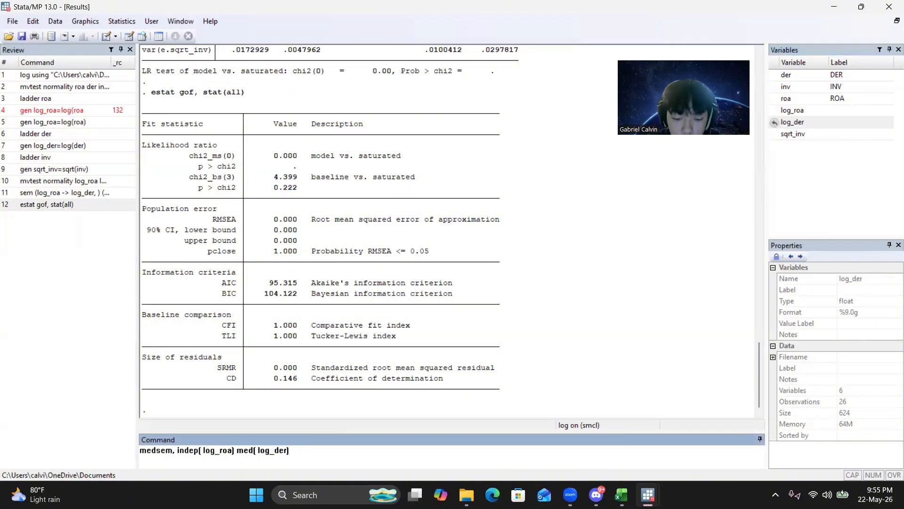
type("de")
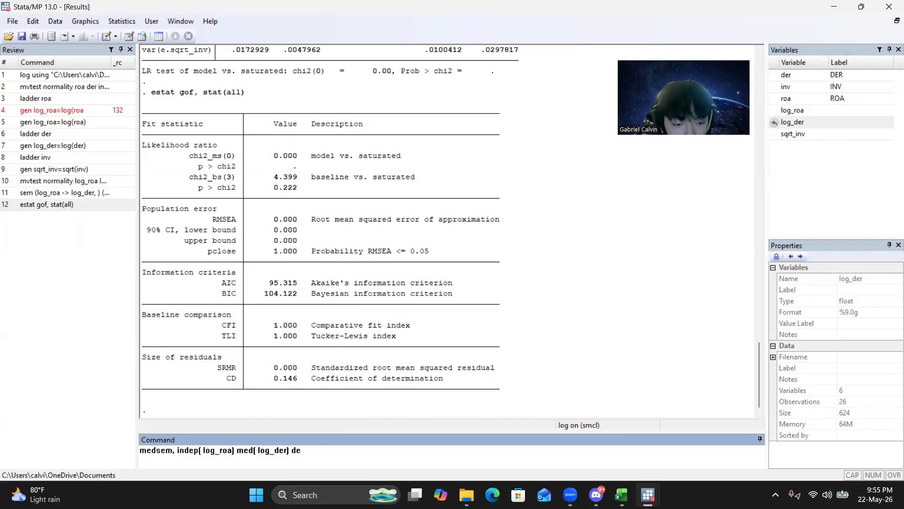
type("p(")
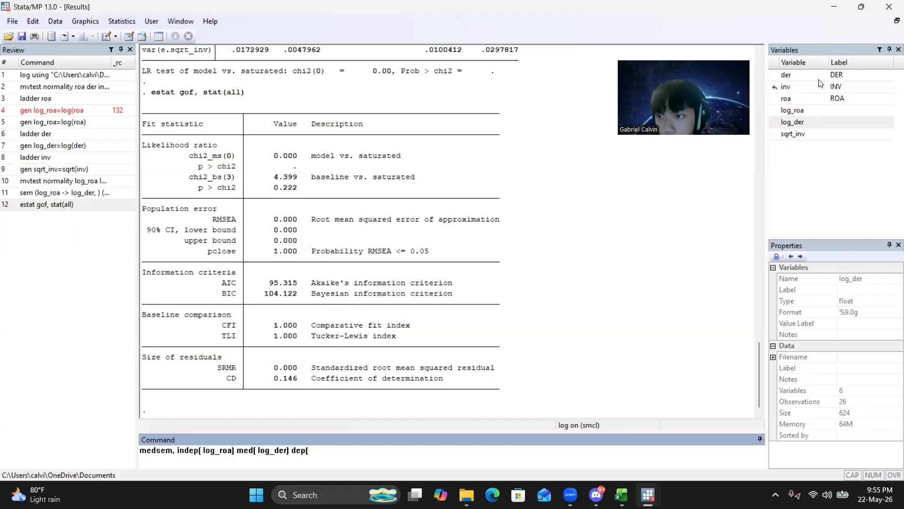
double_click(792, 133)
type(")")
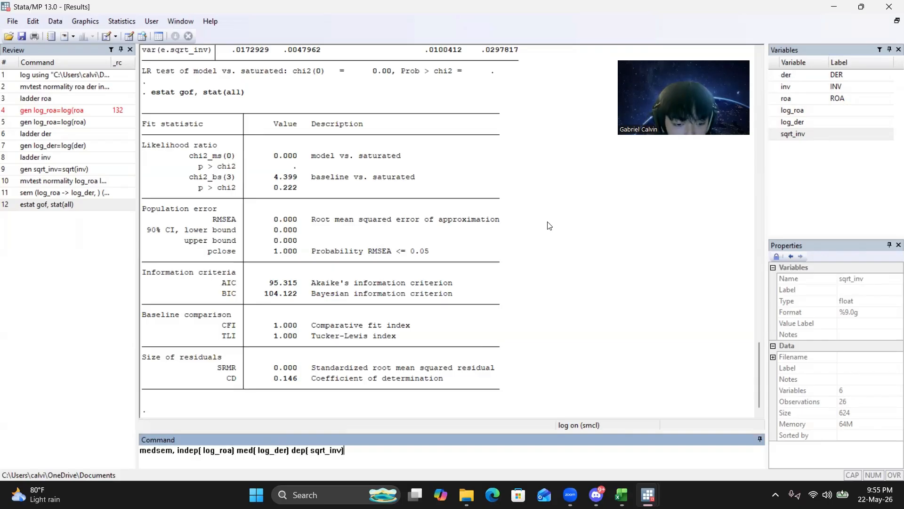
key("Return")
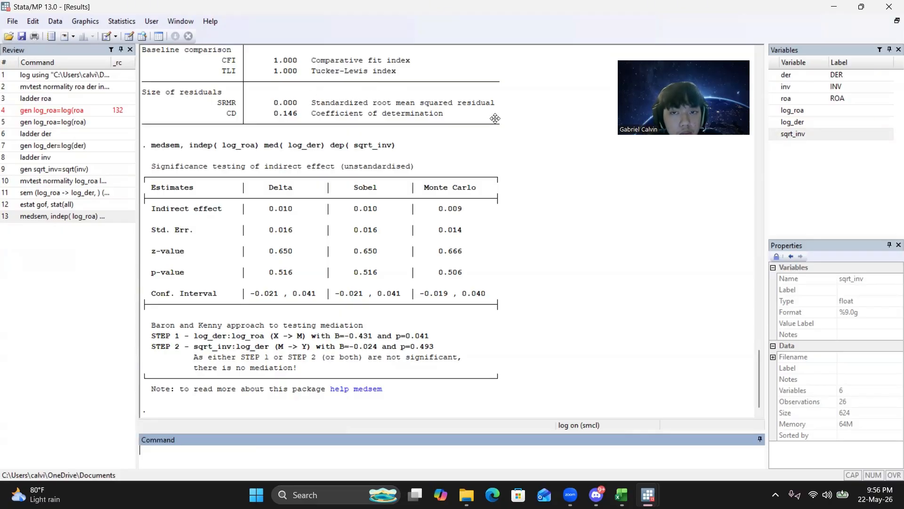
left_click(600, 86)
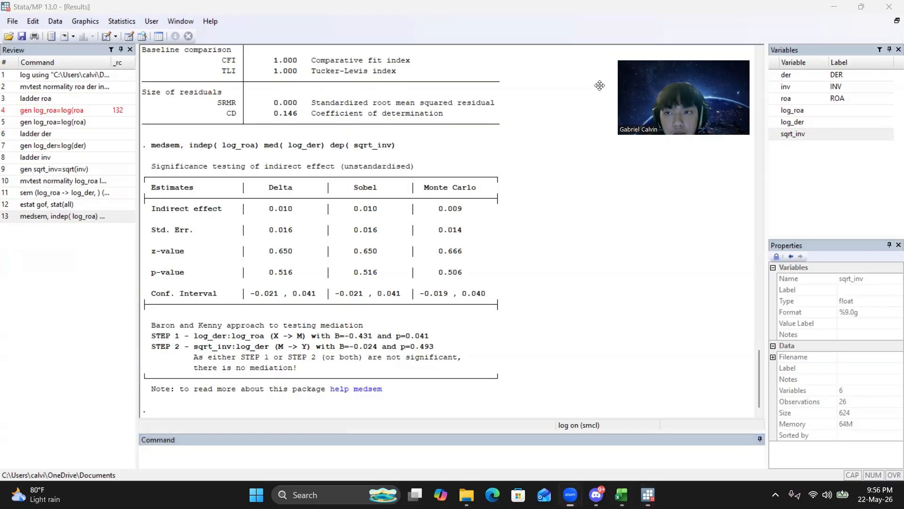